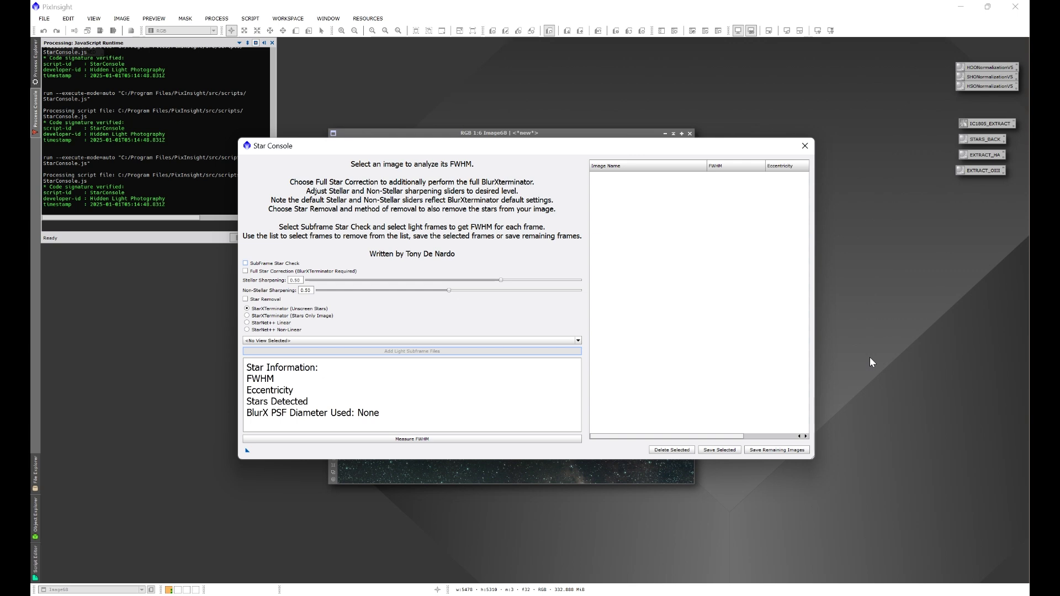
# Close the Process Console panel and look over the Updates menu without choosing anything.
pyautogui.click(805, 145)
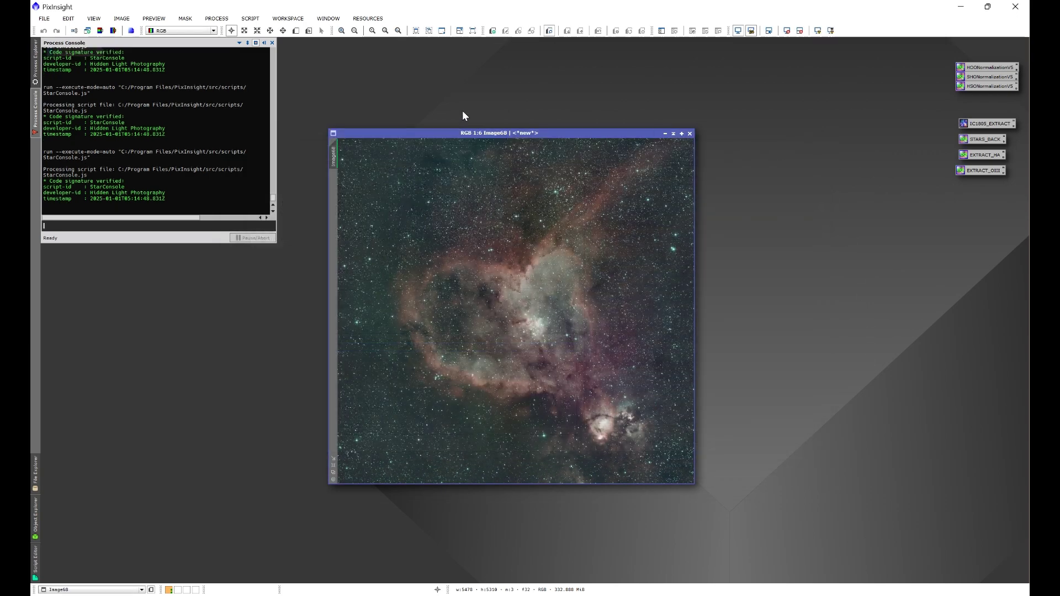
pyautogui.click(273, 43)
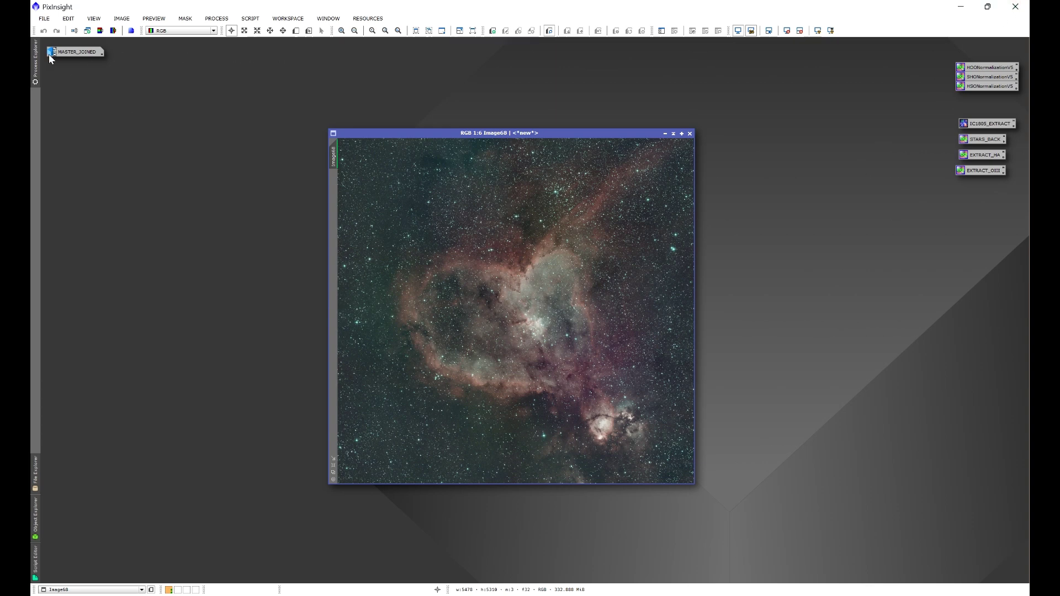
pyautogui.click(370, 21)
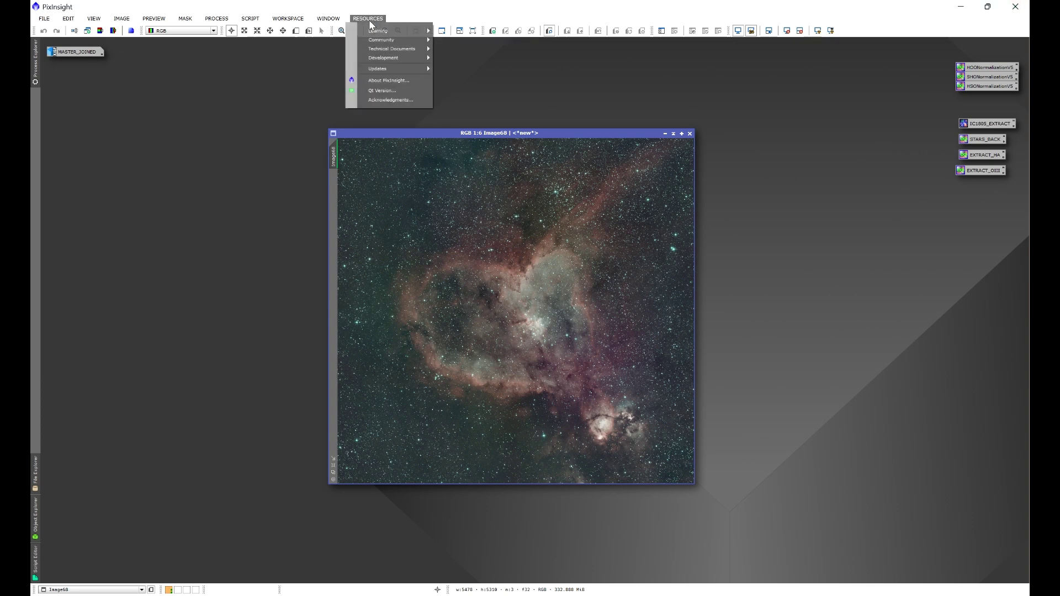
pyautogui.moveTo(379, 66)
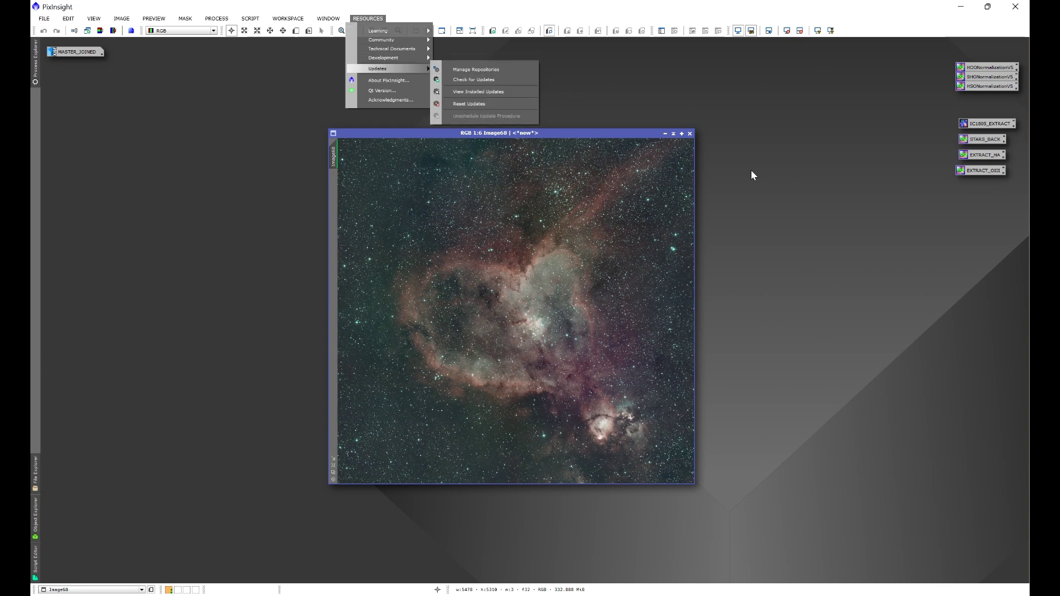
pyautogui.click(807, 229)
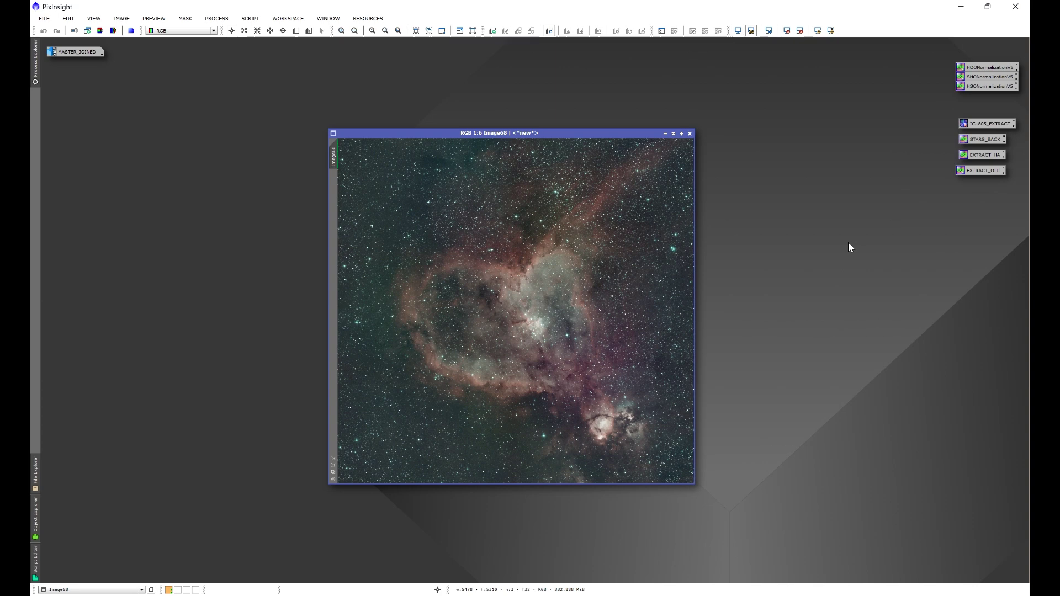
# Browse the SCRIPT > HLP scripts list without running anything.
pyautogui.click(250, 18)
pyautogui.moveTo(266, 75)
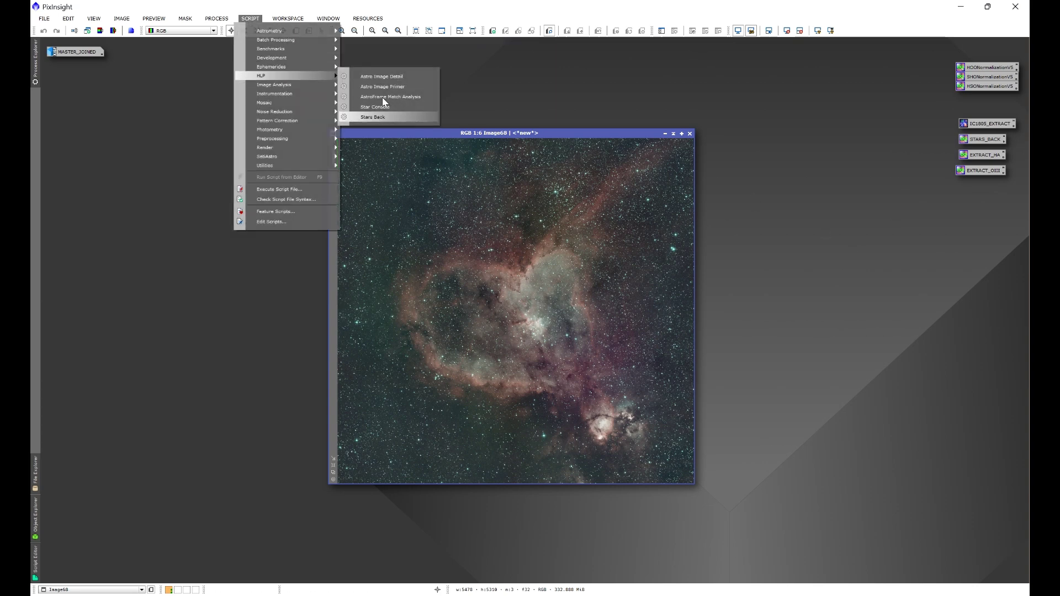
pyautogui.click(817, 185)
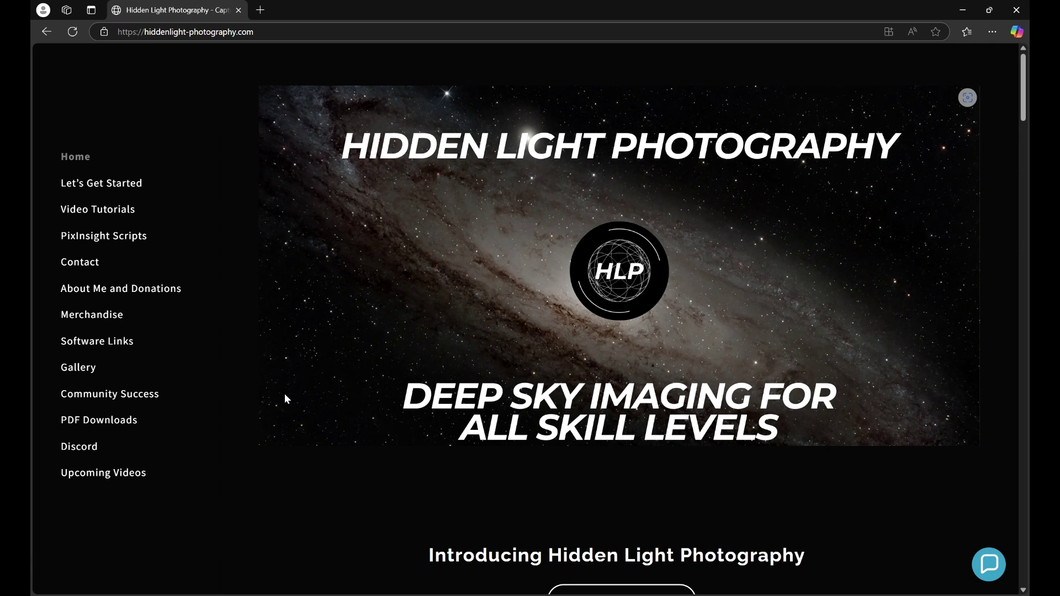
# Copy the raw.githubusercontent HLPAstroScripts address from the PixInsight Scripts link, then return to PixInsight.
pyautogui.click(104, 238)
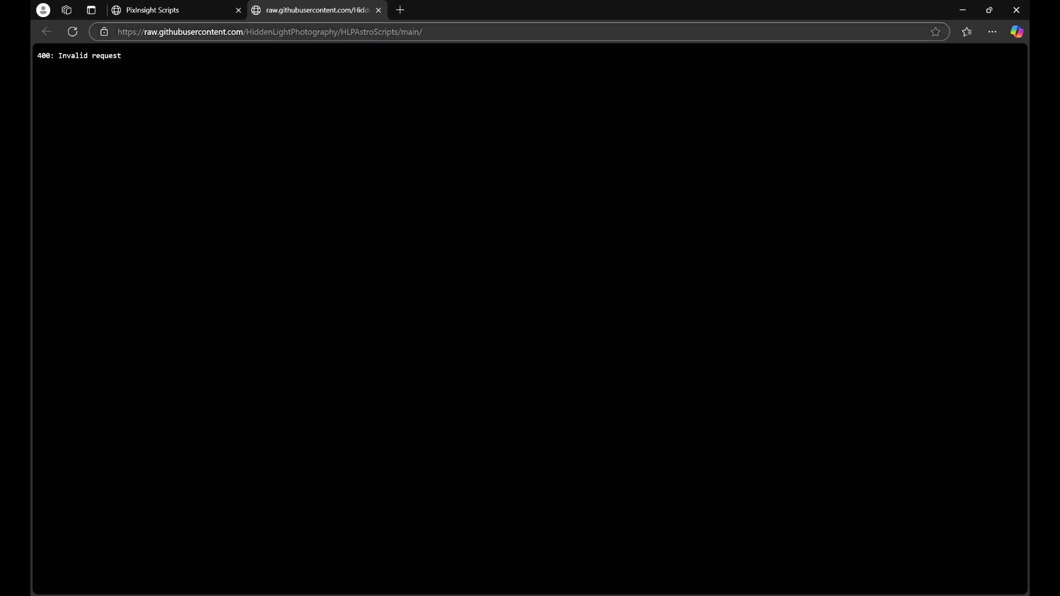
pyautogui.click(269, 31)
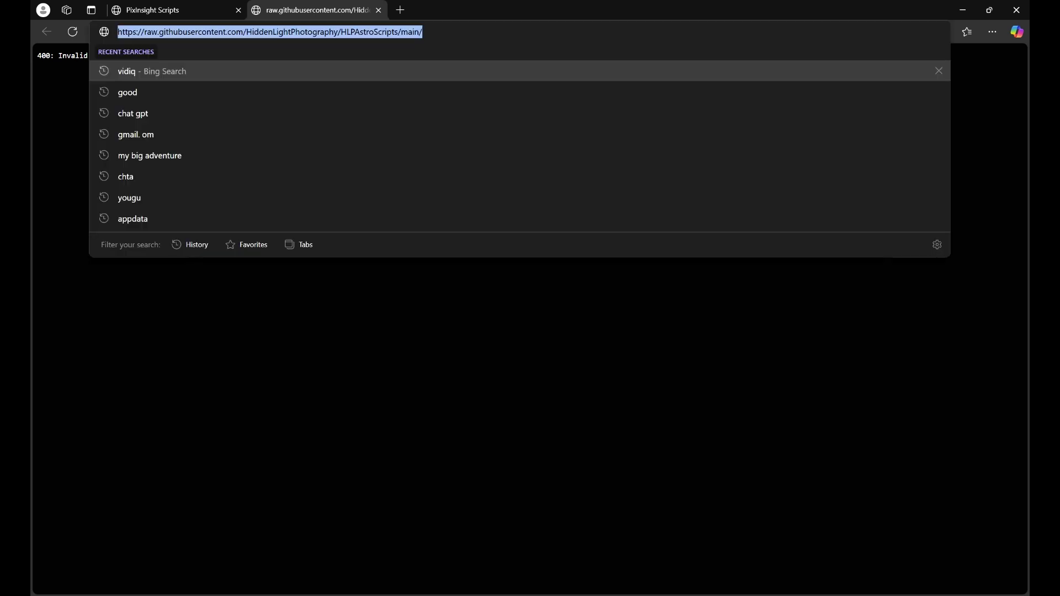
pyautogui.rightClick(362, 31)
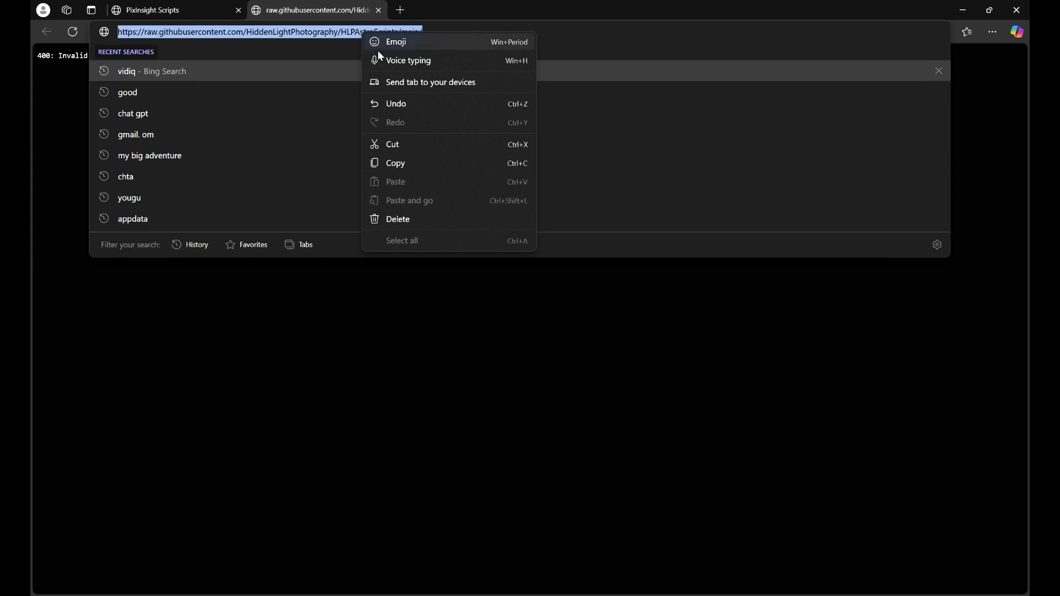
pyautogui.click(390, 162)
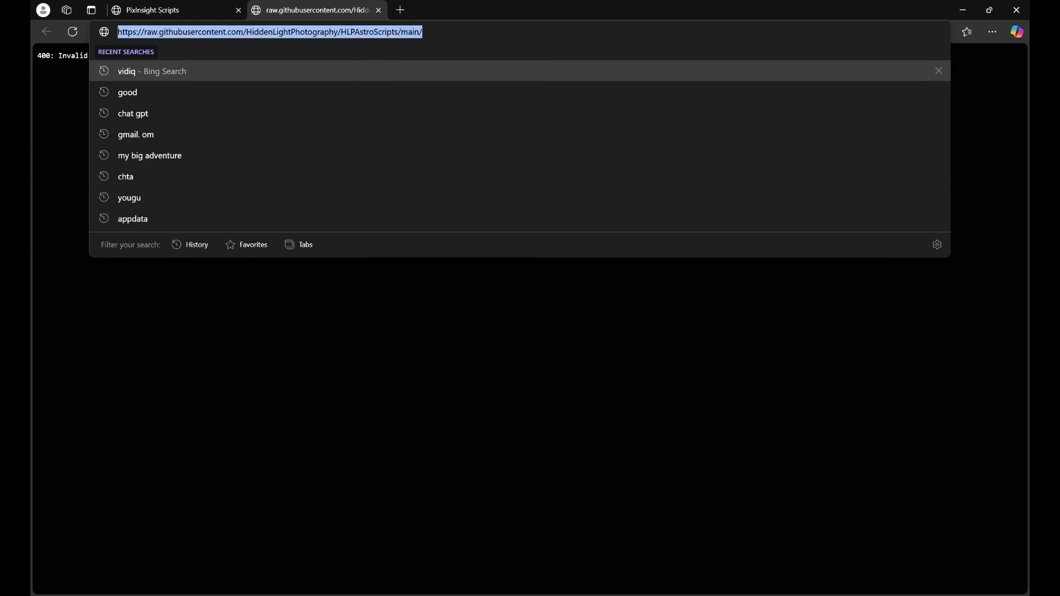
pyautogui.hotkey('alt', 'Tab')
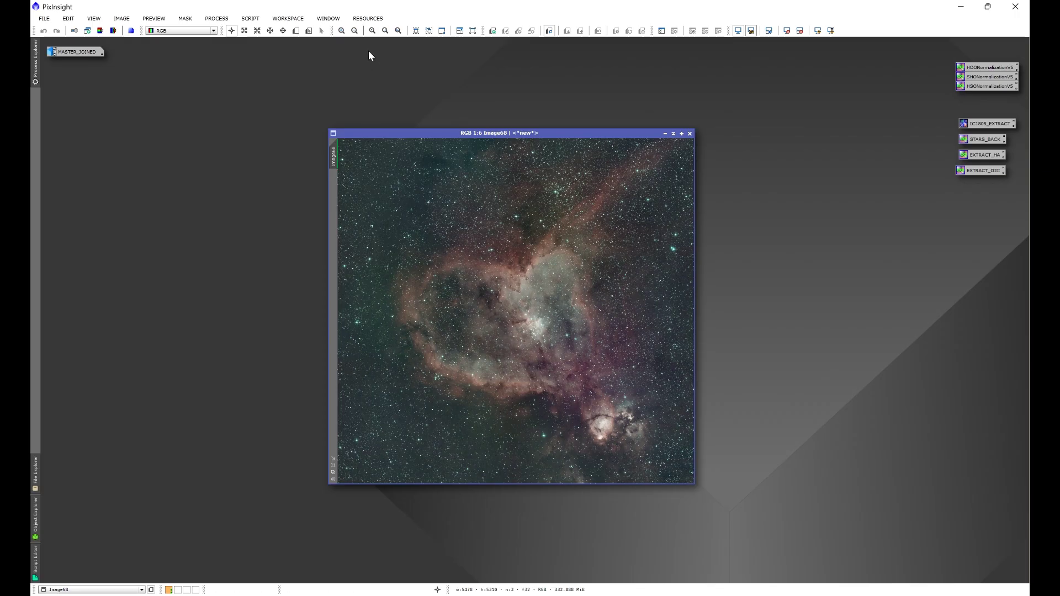
# Add the pasted HLPAstroScripts GitHub address under Manage Repositories and save the repository list.
pyautogui.click(369, 19)
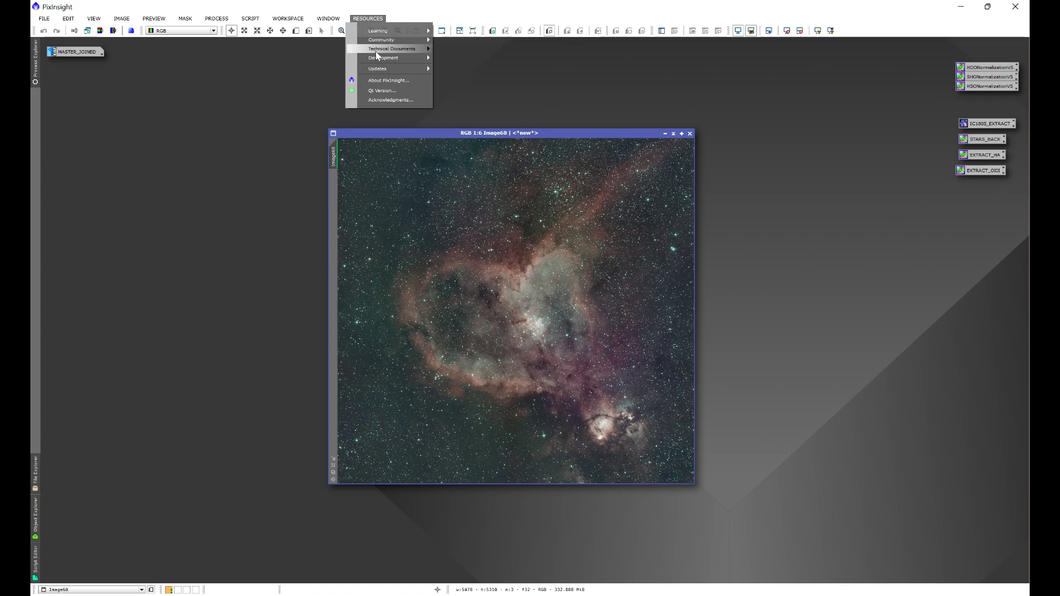
pyautogui.moveTo(379, 69)
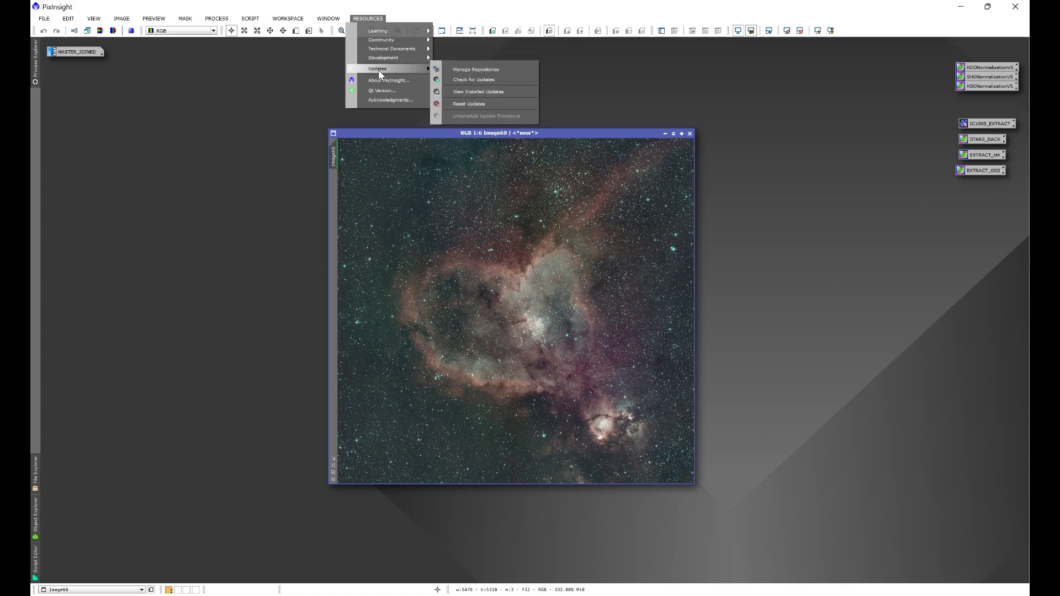
pyautogui.click(465, 70)
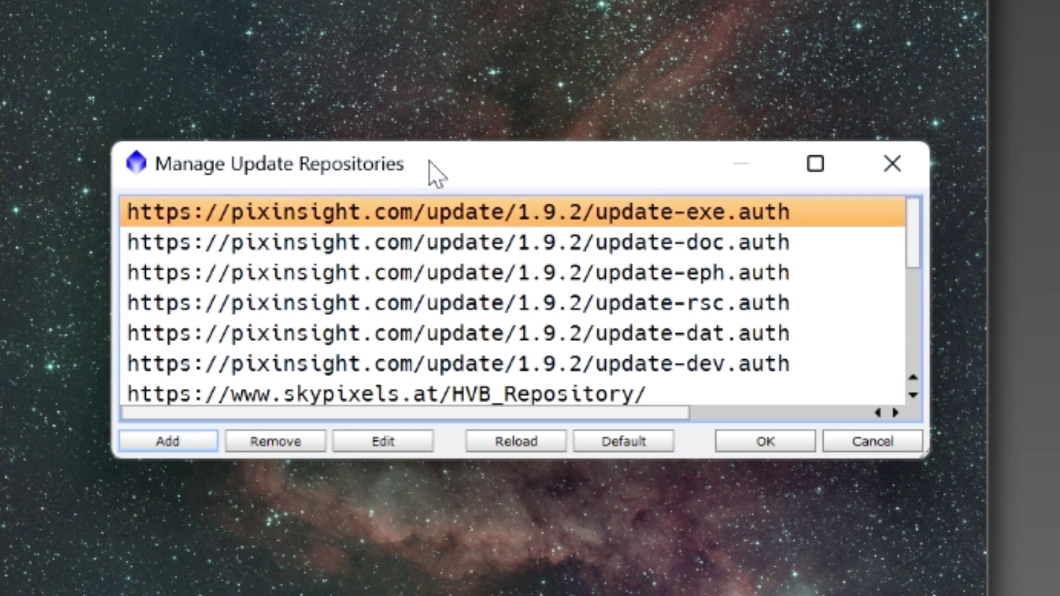
pyautogui.click(185, 441)
pyautogui.hotkey('ctrl', 'v')
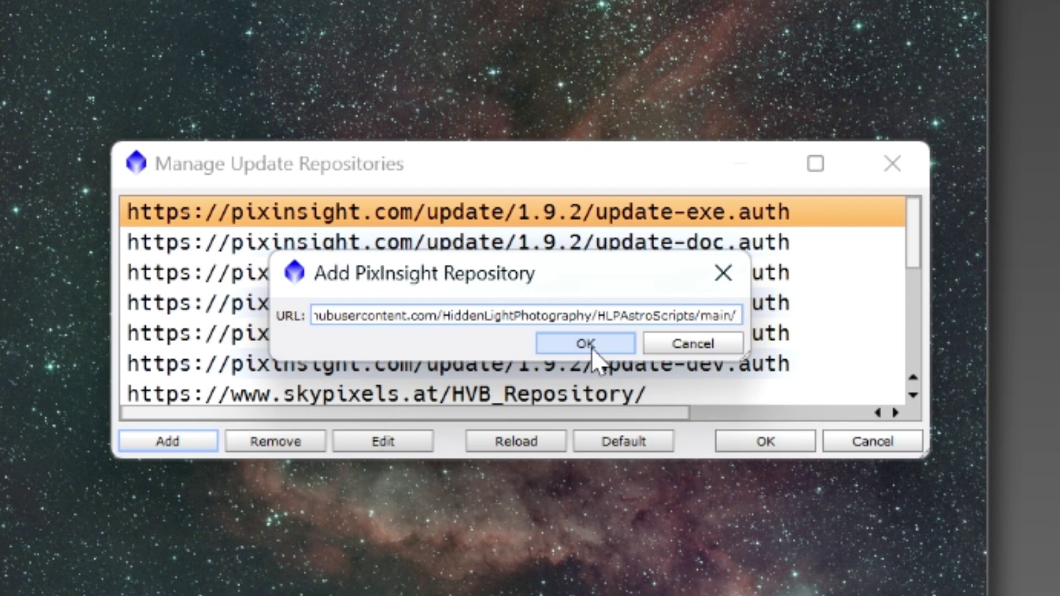
pyautogui.click(737, 291)
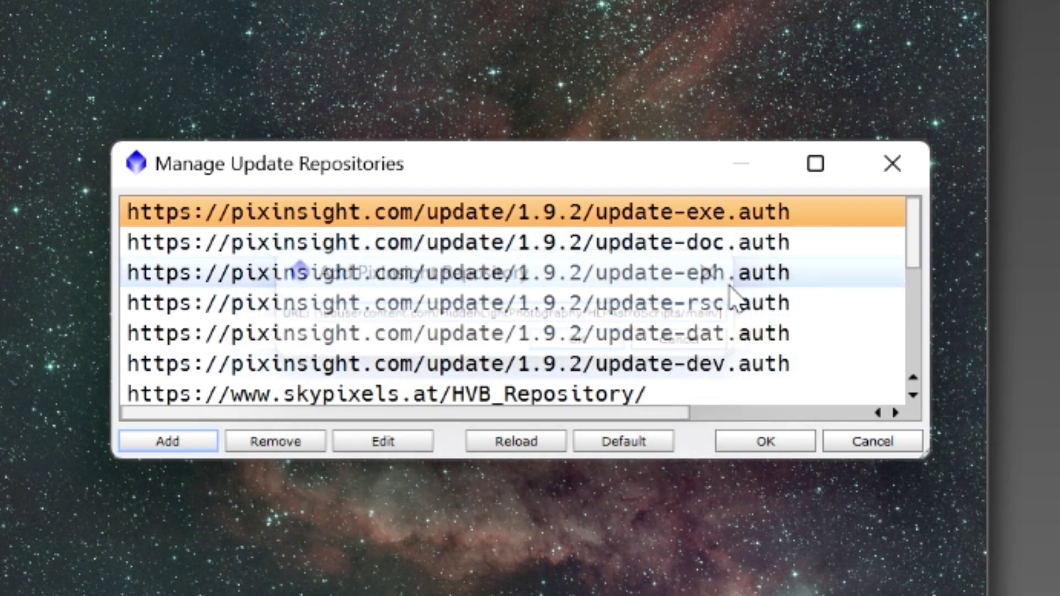
pyautogui.scroll(-3, 728, 298)
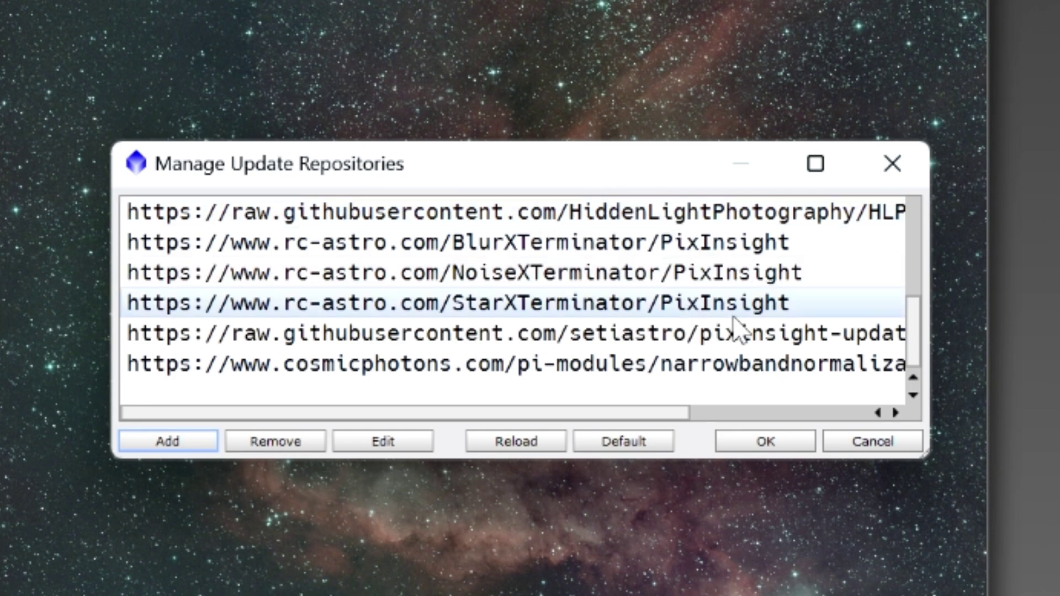
pyautogui.click(762, 445)
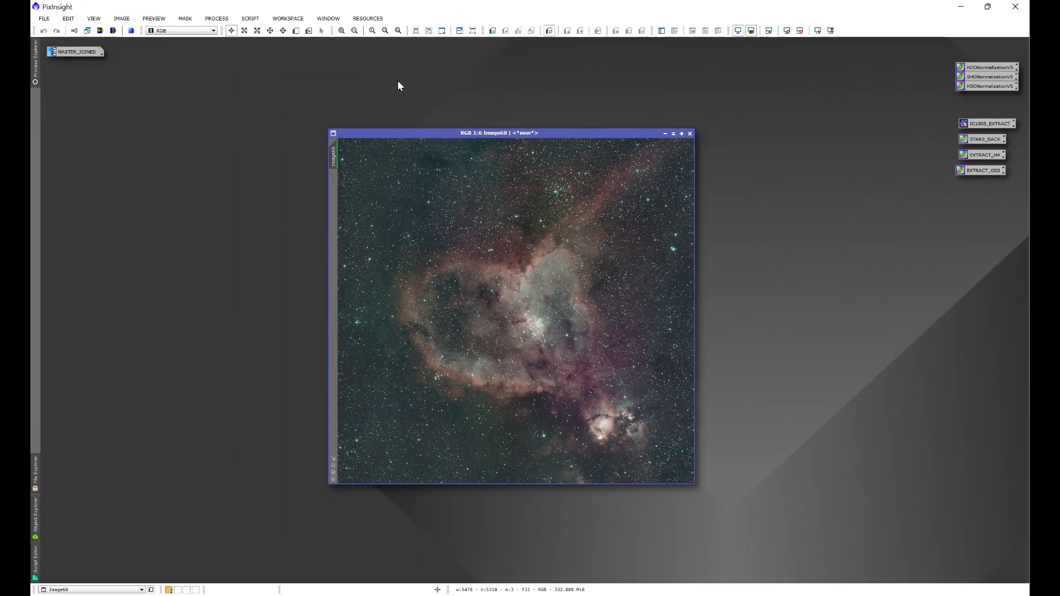
# Run Check for Updates and dismiss the 'no updates available' notice.
pyautogui.click(368, 18)
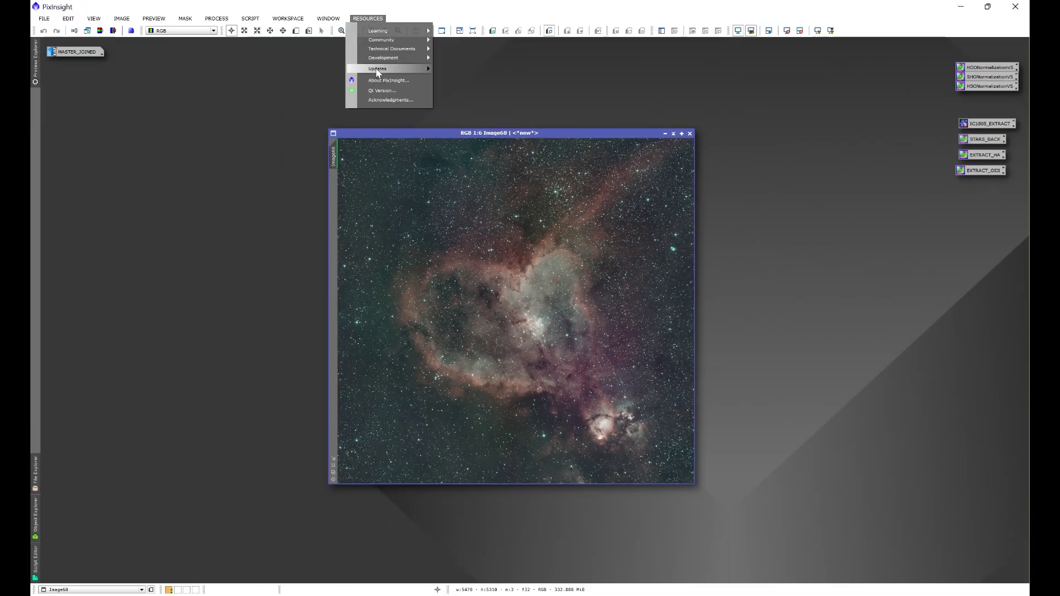
pyautogui.moveTo(375, 68)
pyautogui.click(481, 71)
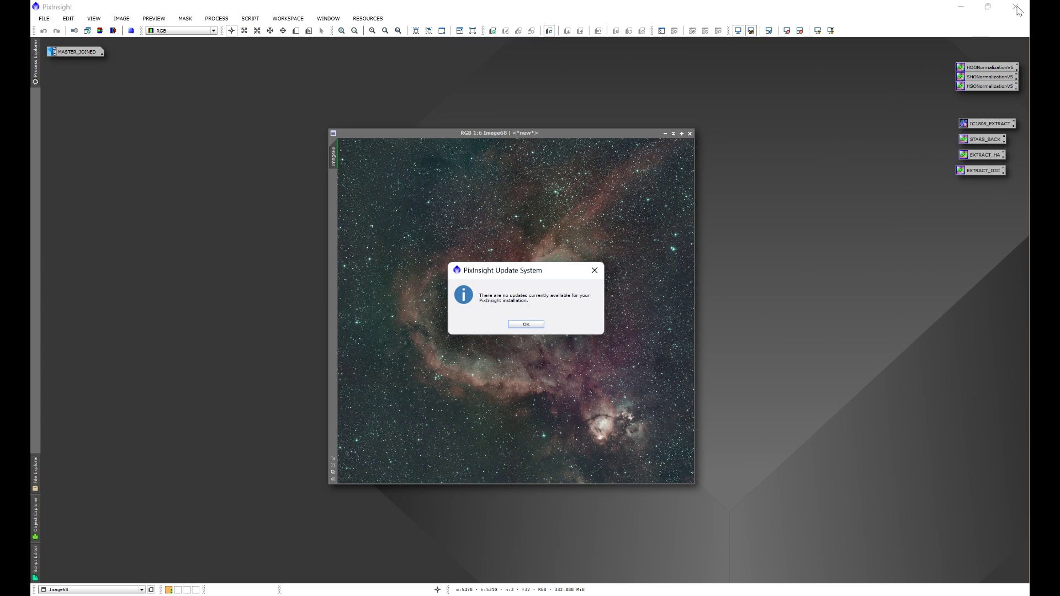
pyautogui.click(595, 270)
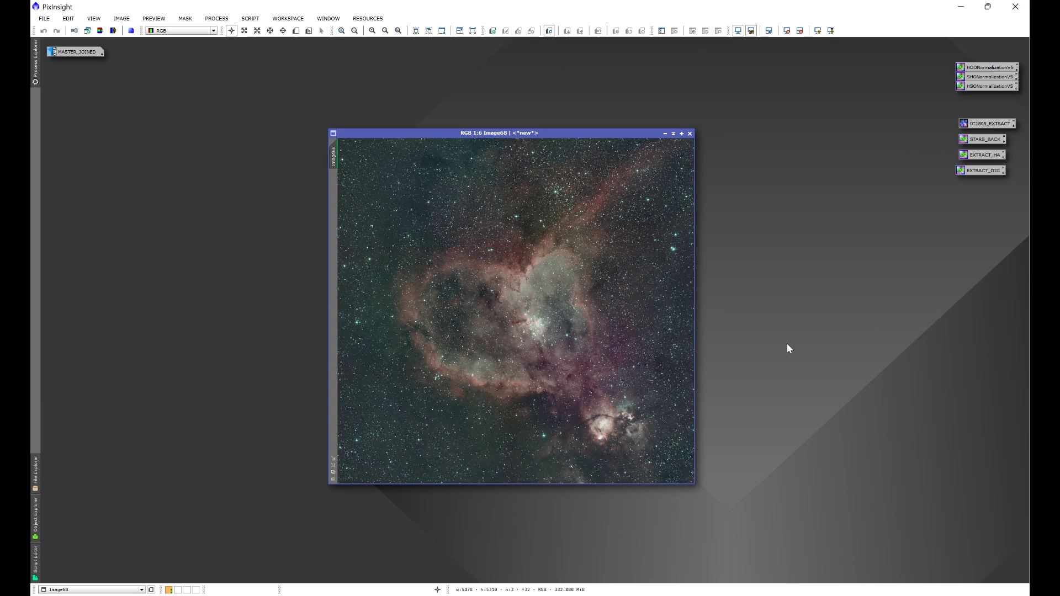
# Launch the Star Console script from the SCRIPT > HLP menu.
pyautogui.click(251, 19)
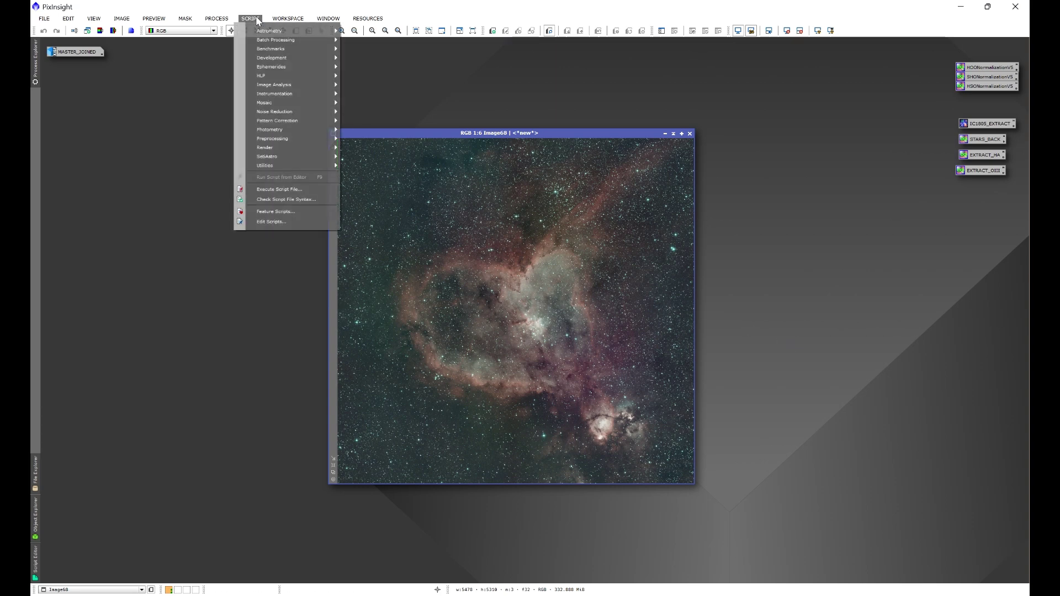
pyautogui.moveTo(270, 75)
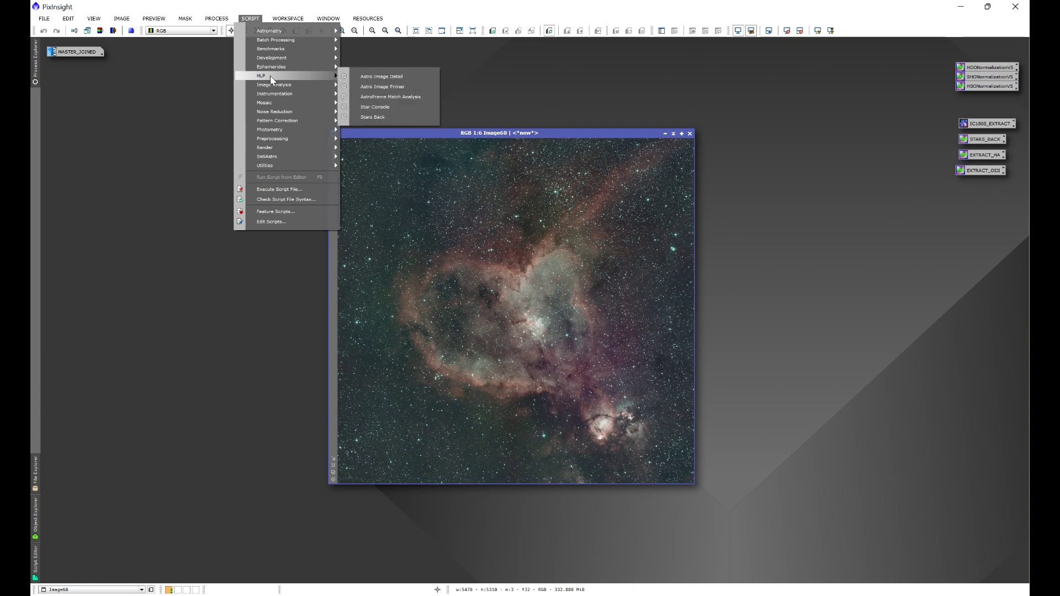
pyautogui.click(398, 108)
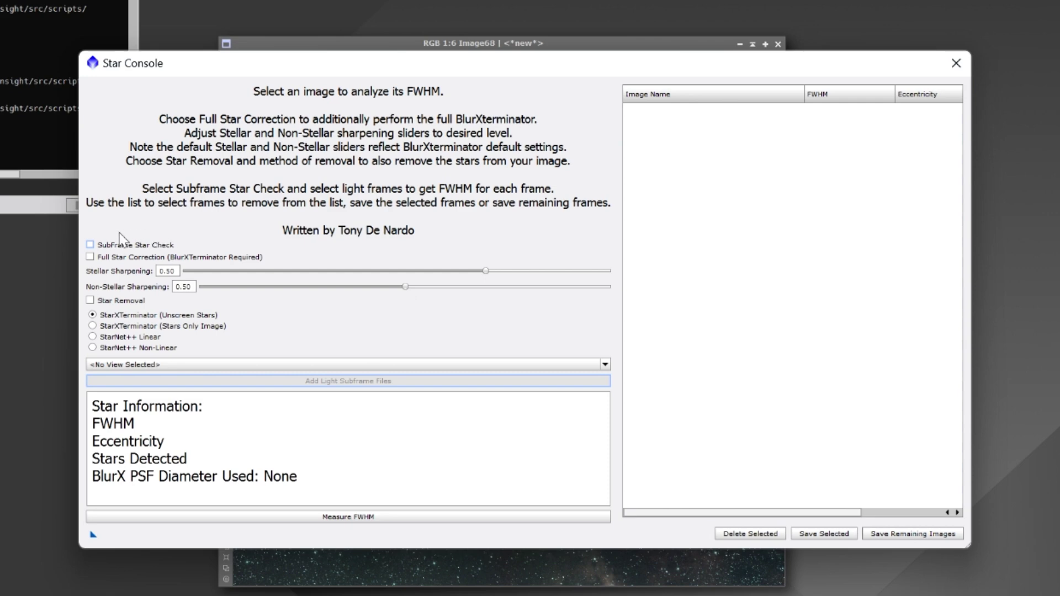
# Enable SubFrame Star Check and load every FITS file from M31 OXY ARC\PANEL 1\LRGB\BLUE\LIGHT.
pyautogui.click(91, 246)
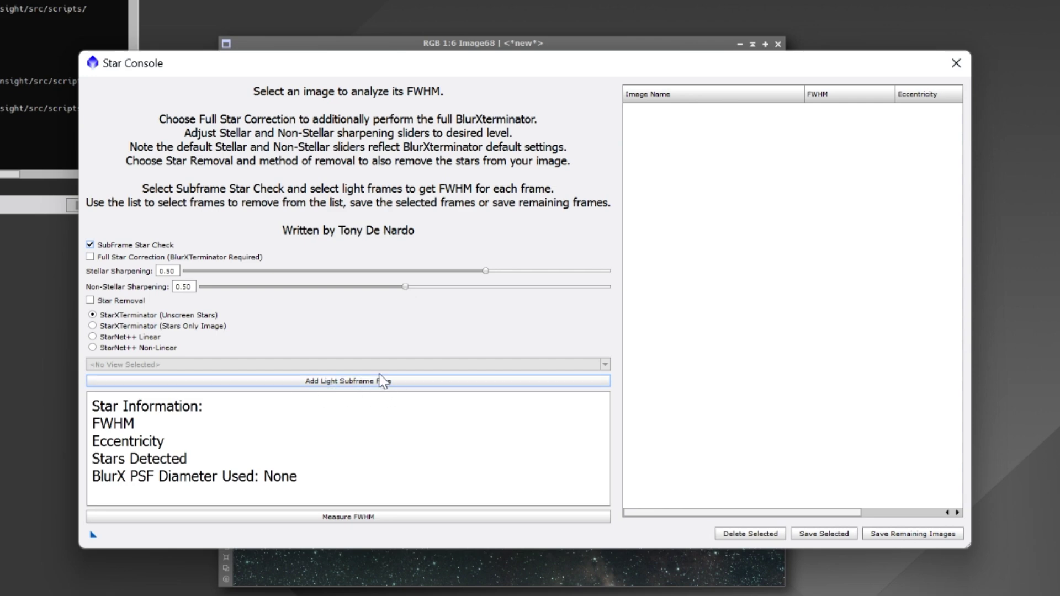
pyautogui.click(330, 383)
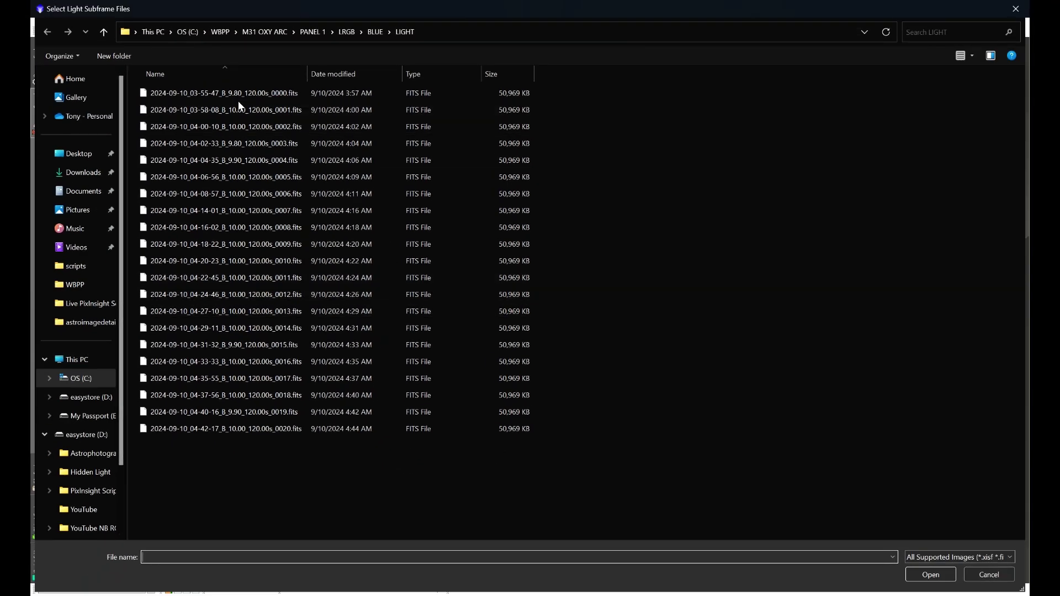
pyautogui.click(223, 34)
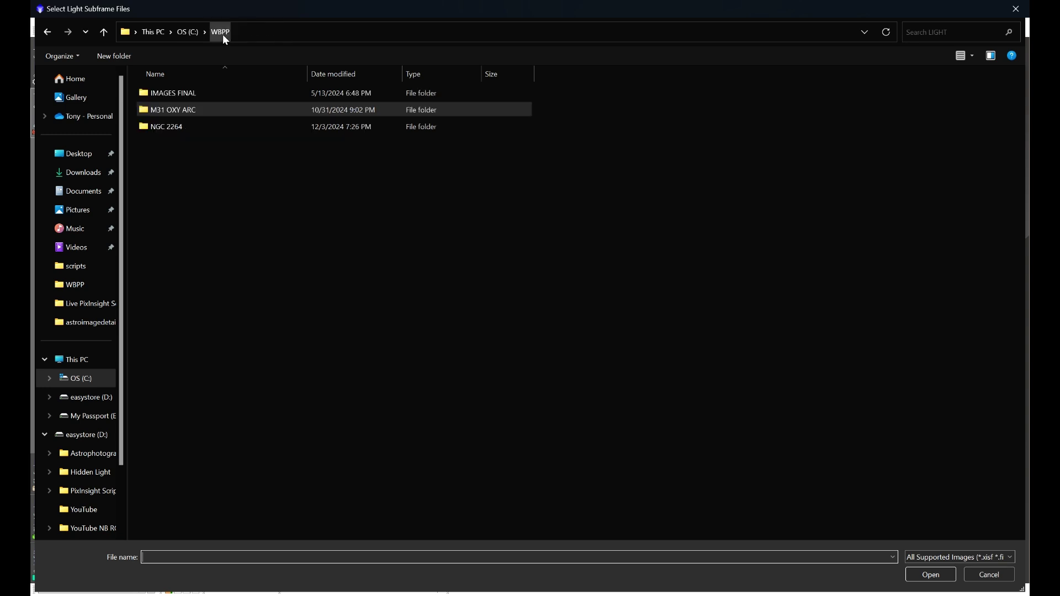
pyautogui.doubleClick(152, 113)
pyautogui.doubleClick(150, 111)
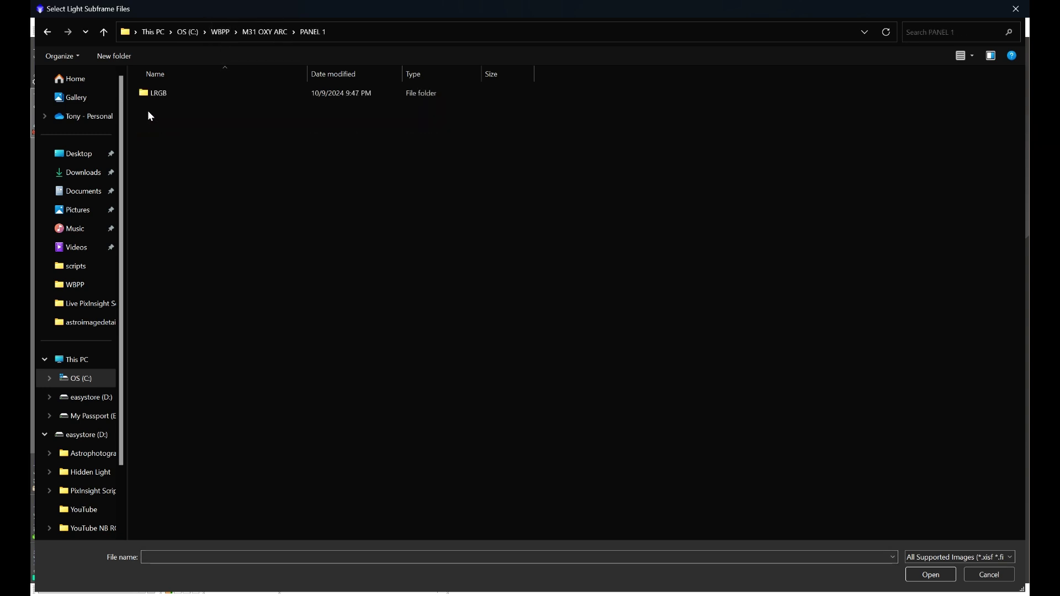
pyautogui.doubleClick(150, 92)
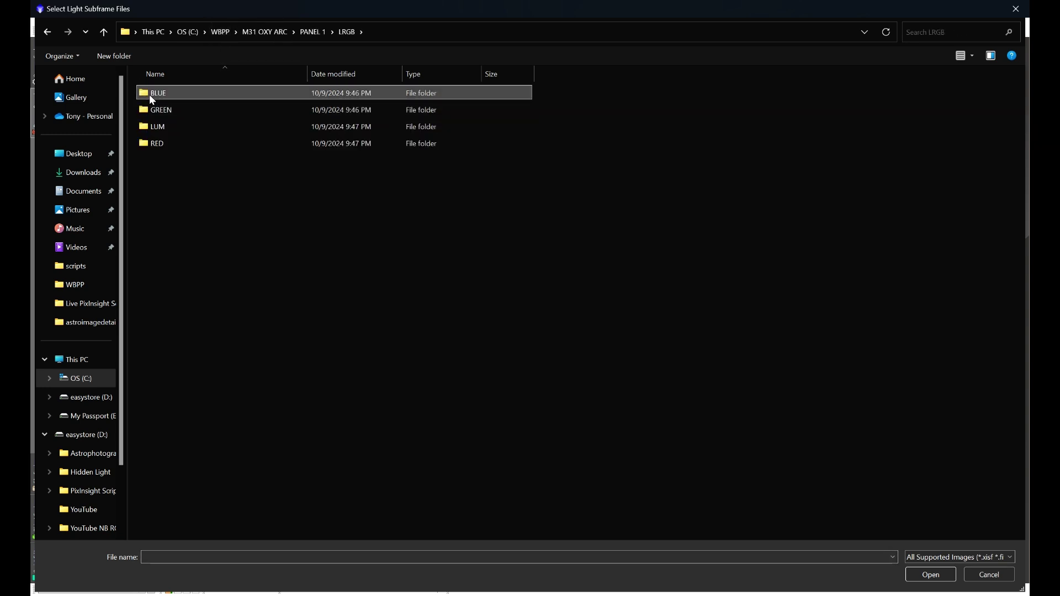
pyautogui.doubleClick(152, 98)
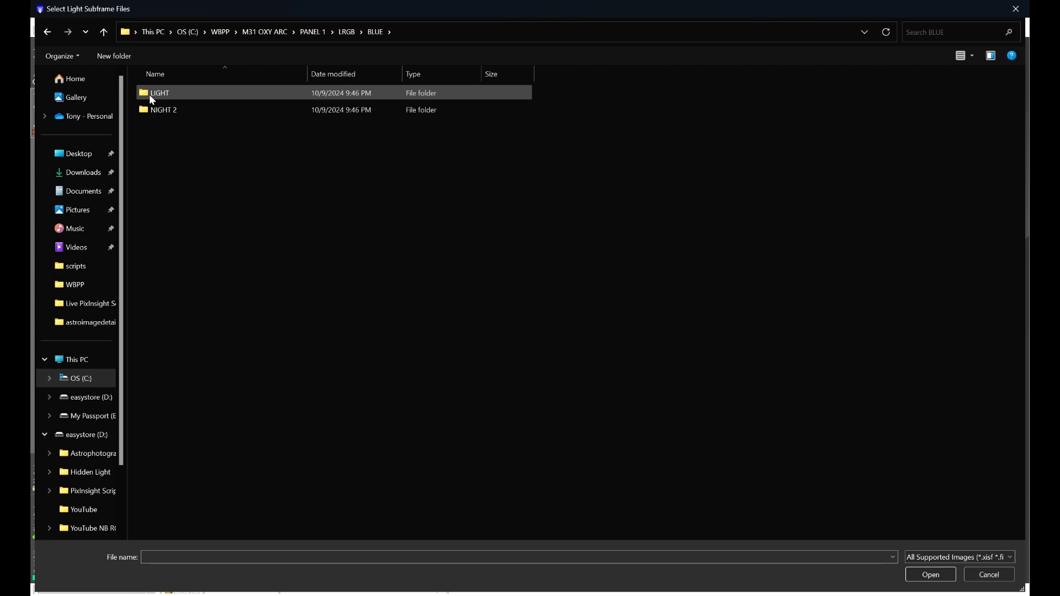
pyautogui.doubleClick(151, 95)
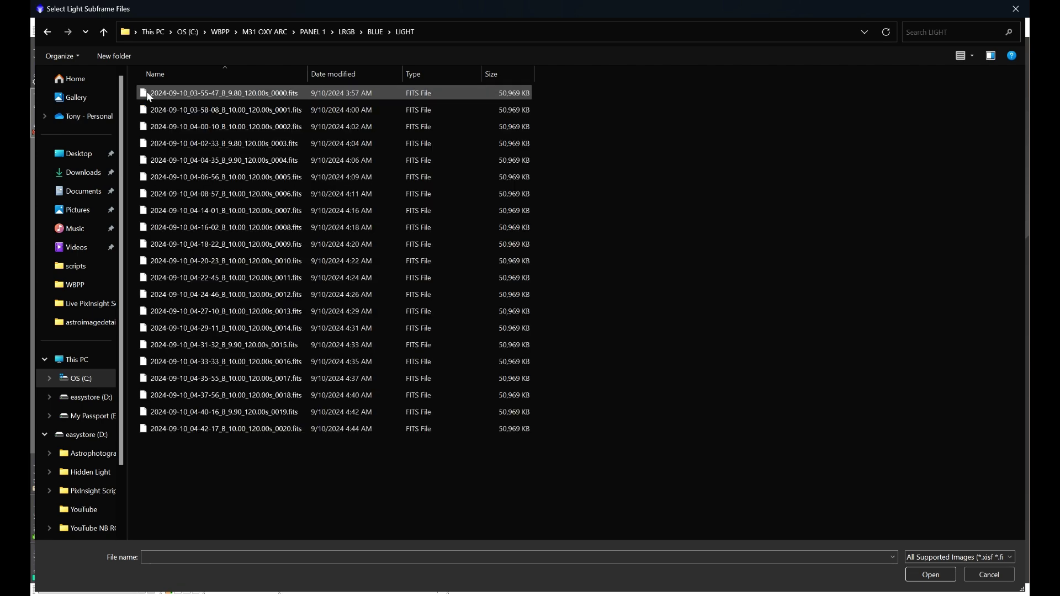
pyautogui.click(158, 99)
pyautogui.hotkey('ctrl', 'a')
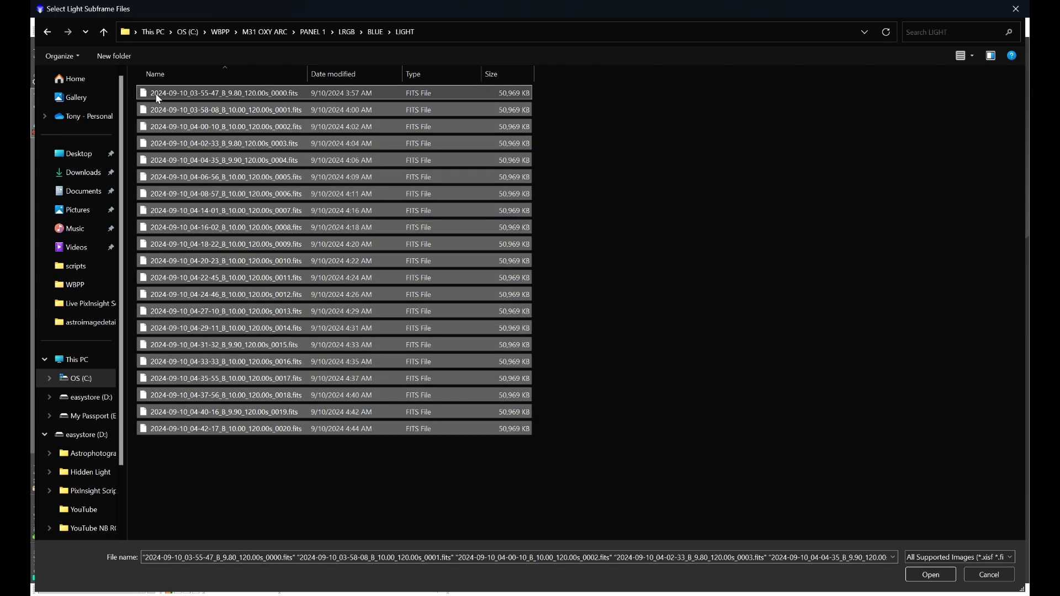
pyautogui.click(935, 576)
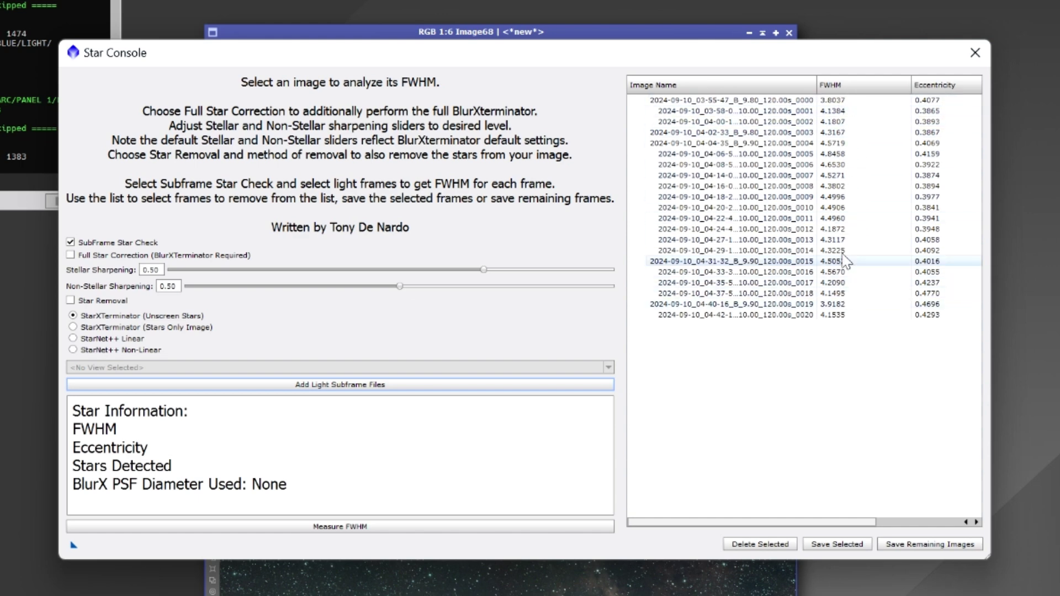
# Scroll the FWHM list and select frames _0010 through _0018 as a range.
pyautogui.moveTo(725, 523); pyautogui.dragTo(847, 525)
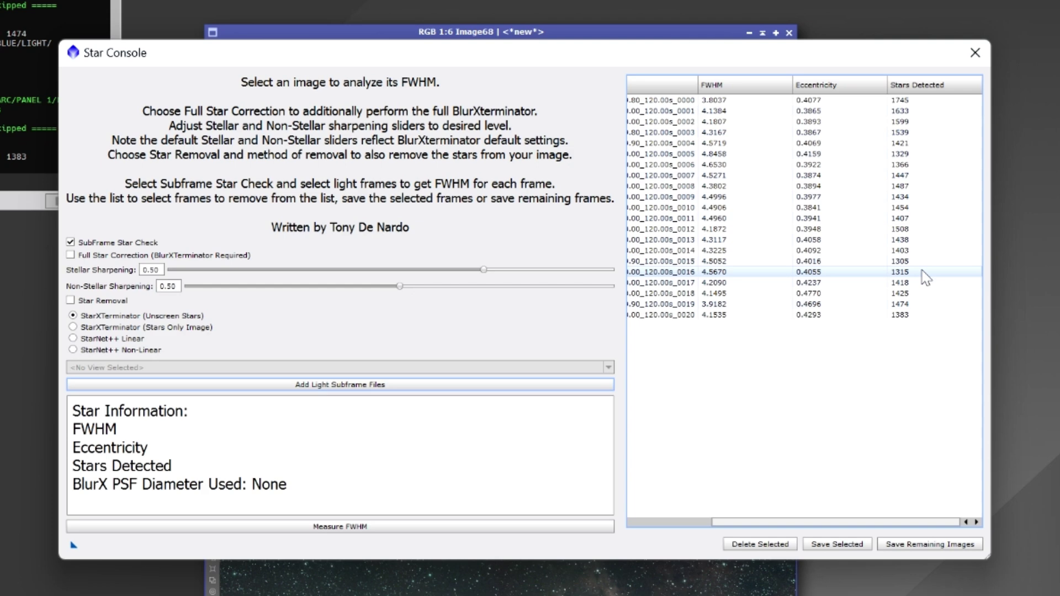
pyautogui.click(908, 294)
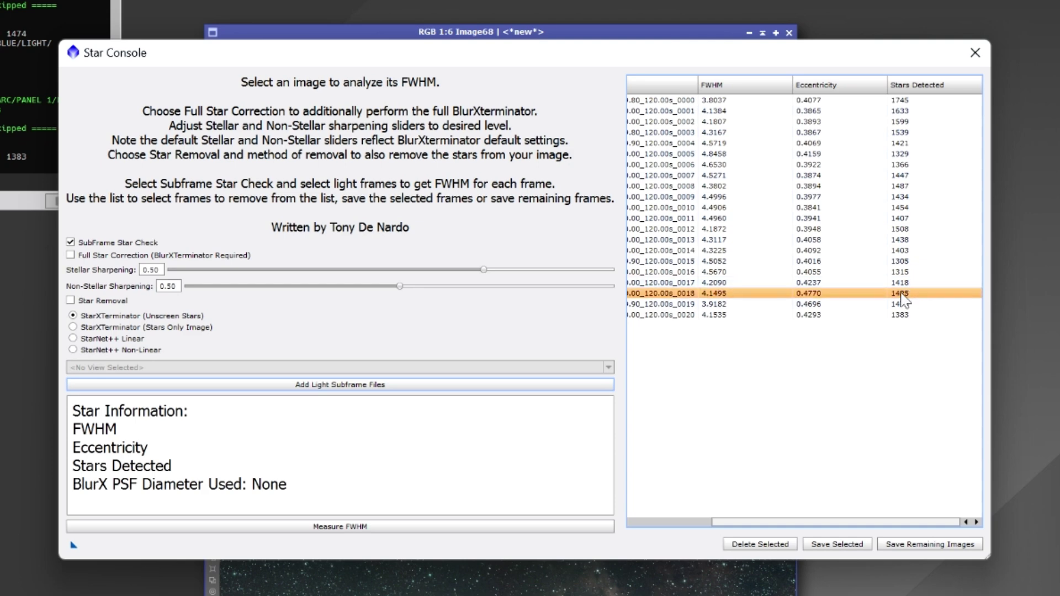
pyautogui.keyDown('ctrl'); pyautogui.click(911, 220); pyautogui.keyUp('ctrl')
pyautogui.keyDown('ctrl'); pyautogui.click(916, 123); pyautogui.keyUp('ctrl')
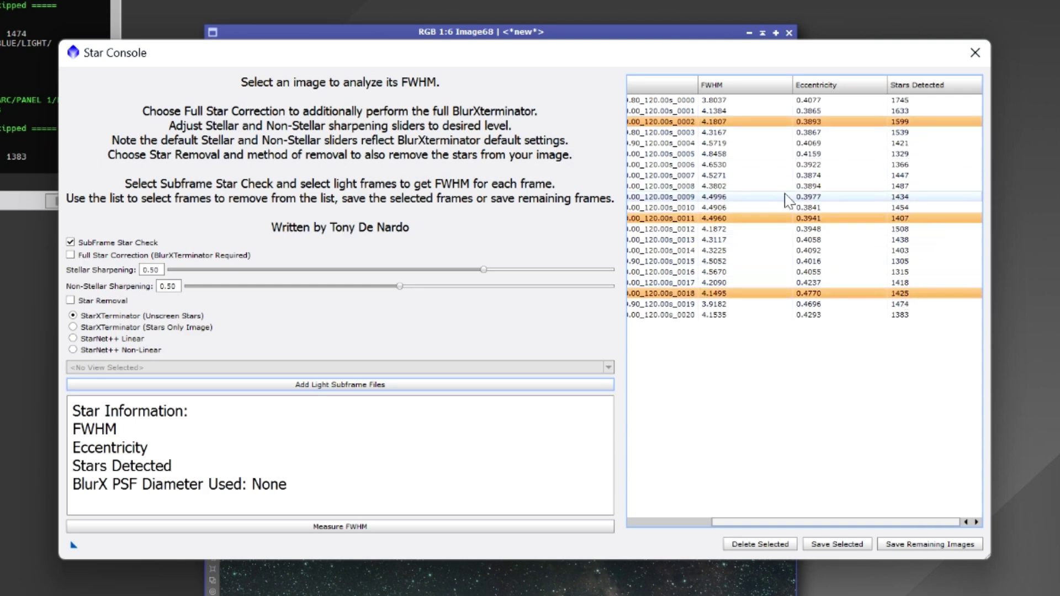
pyautogui.keyDown('ctrl'); pyautogui.click(897, 166); pyautogui.keyUp('ctrl')
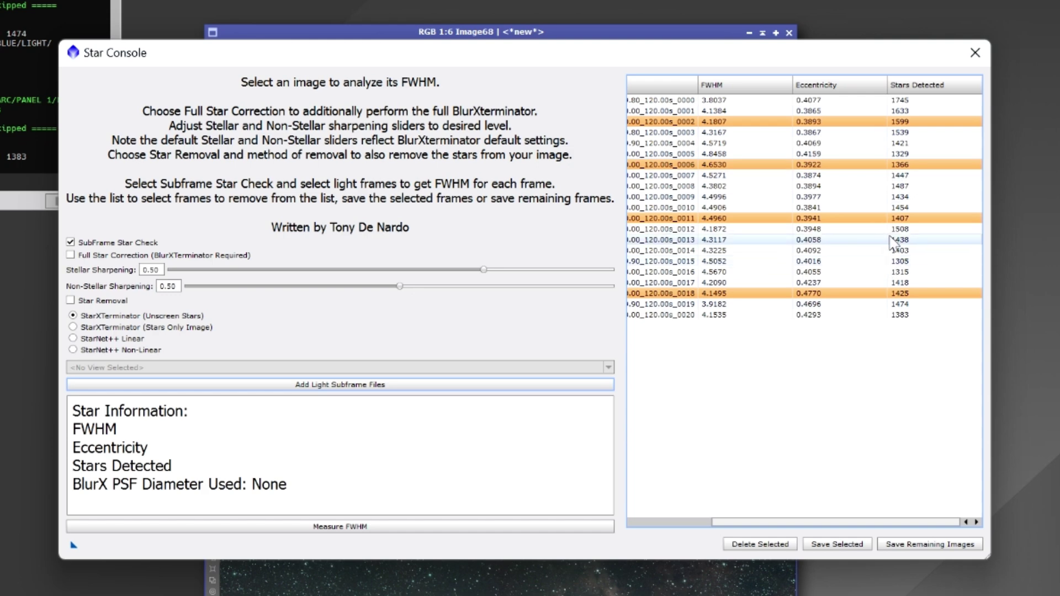
pyautogui.click(889, 295)
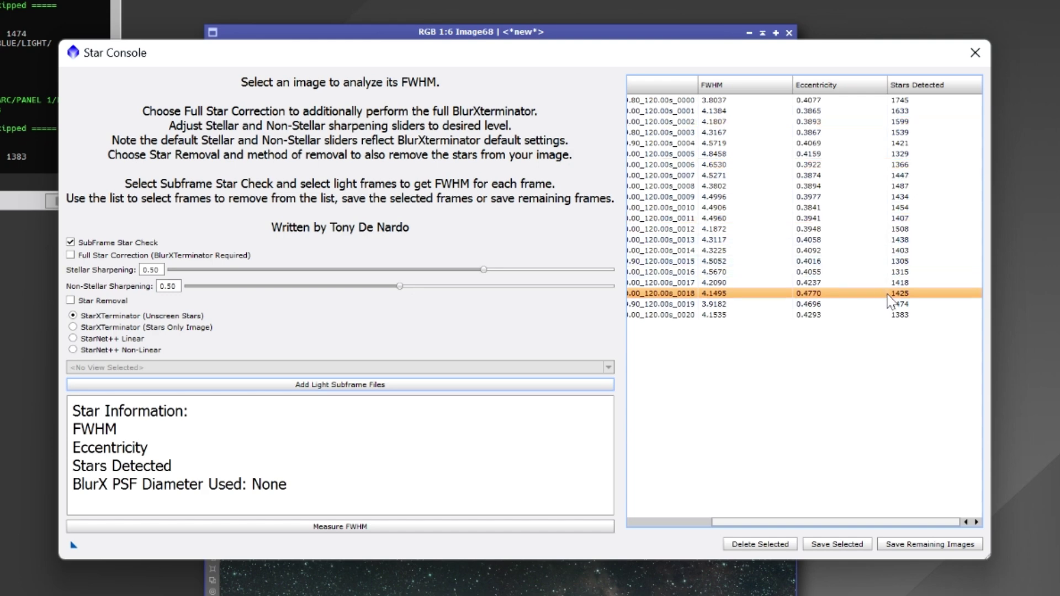
pyautogui.keyDown('shift'); pyautogui.click(926, 209); pyautogui.keyUp('shift')
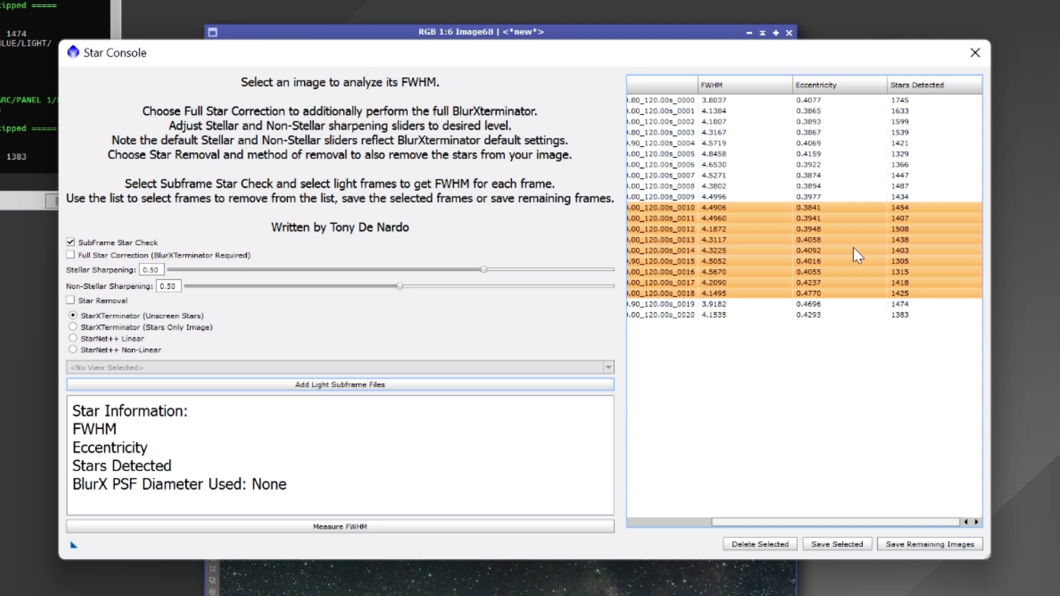
# Start Save Selected and create a new folder inside C:\WBPP.
pyautogui.click(834, 544)
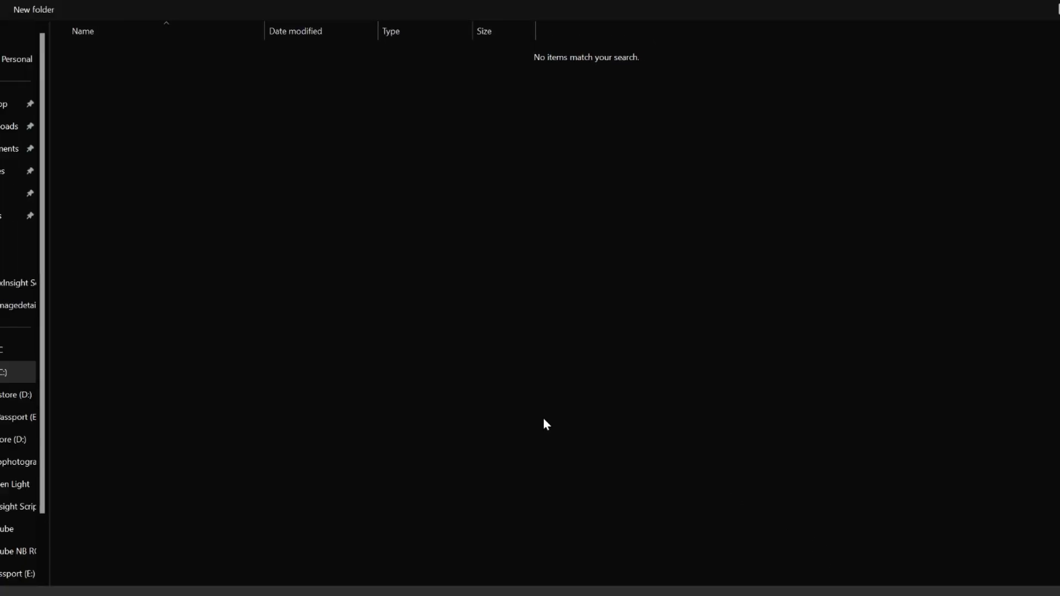
pyautogui.click(77, 338)
pyautogui.doubleClick(201, 104)
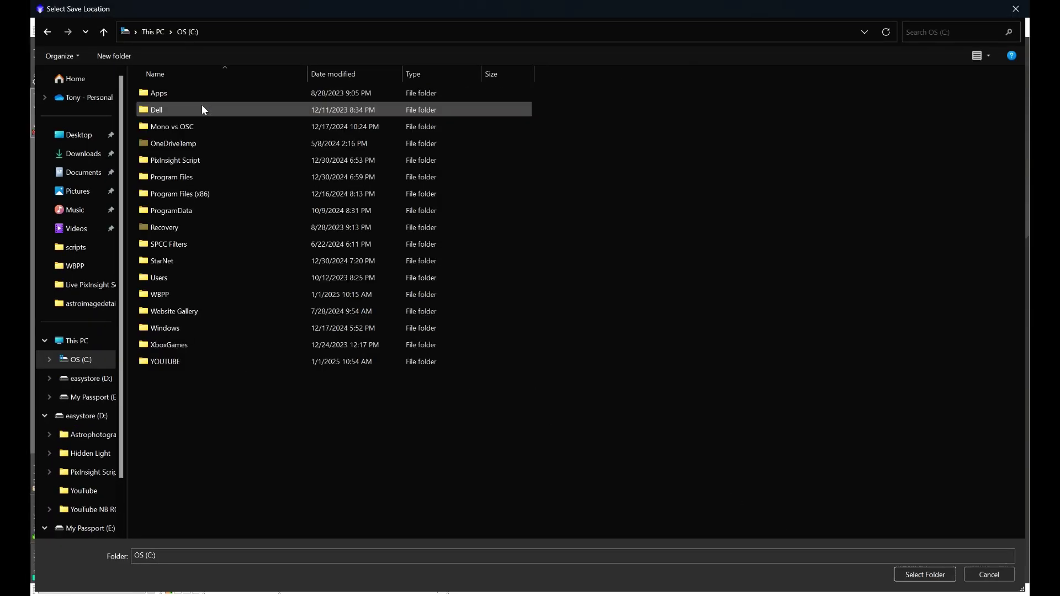
pyautogui.doubleClick(159, 294)
pyautogui.rightClick(219, 203)
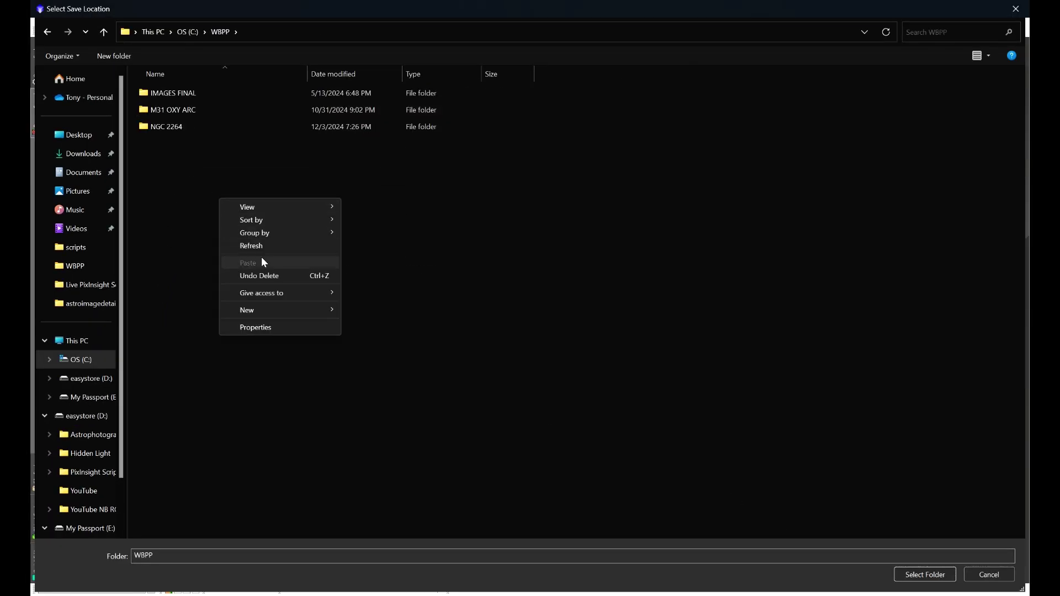
pyautogui.moveTo(259, 309)
pyautogui.click(374, 307)
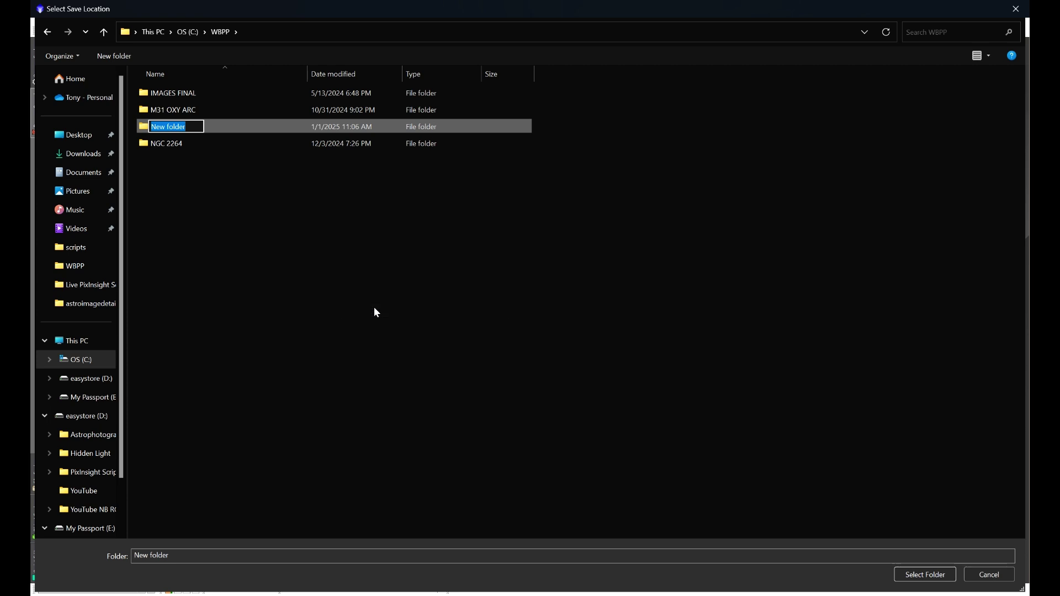
# Name the folder 'test', save the frames into it, and open File Explorer at This PC.
pyautogui.write('test')
pyautogui.press('Return')
pyautogui.doubleClick(151, 143)
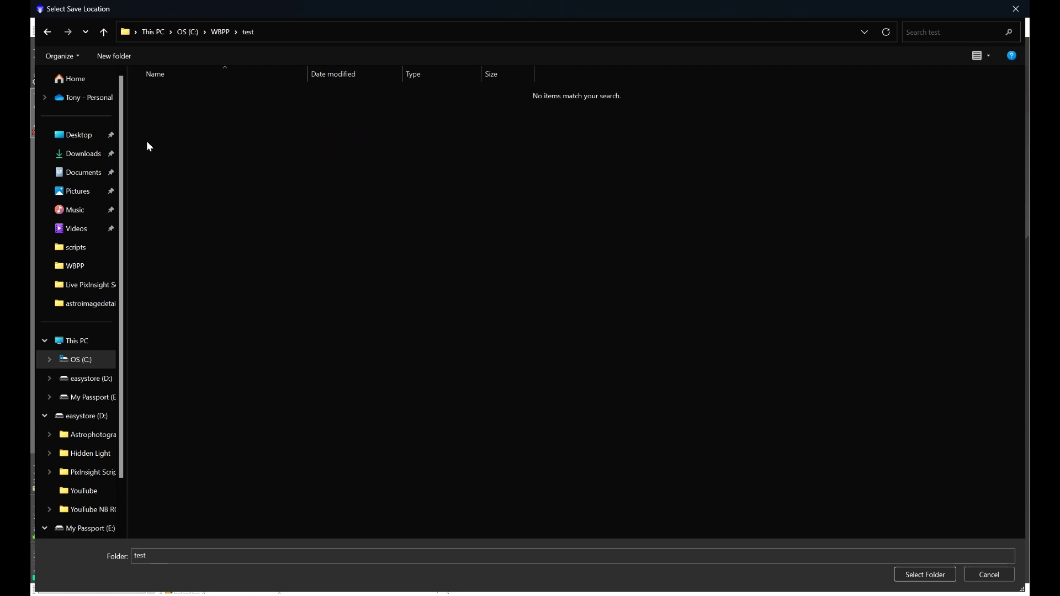
pyautogui.click(919, 577)
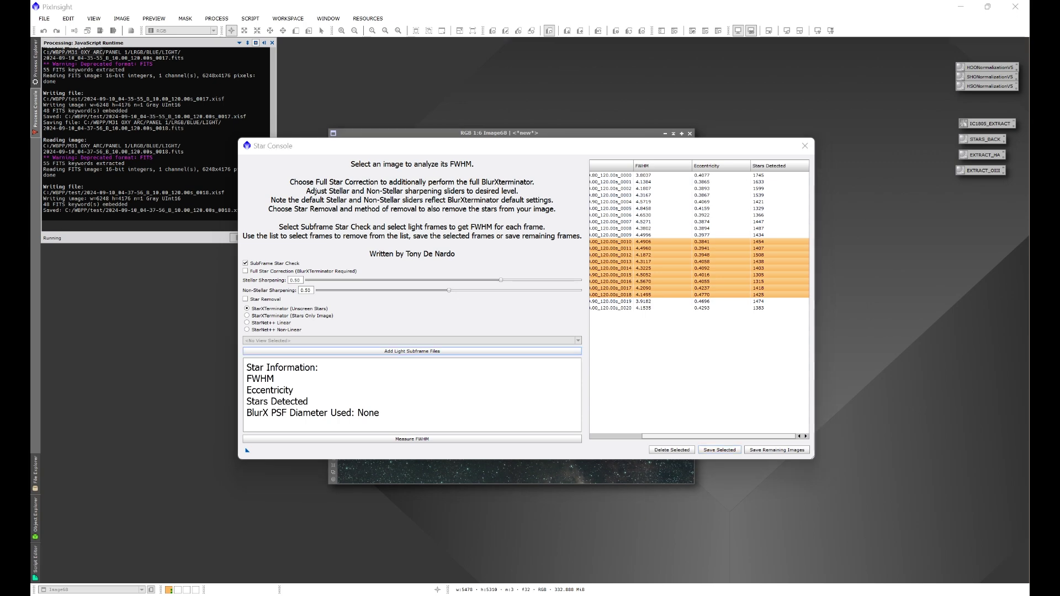
pyautogui.press('super+e')
pyautogui.click(101, 372)
# Check C:\WBPP\test holds nine 51,077 KB .xisf frames, then close File Explorer.
pyautogui.doubleClick(193, 122)
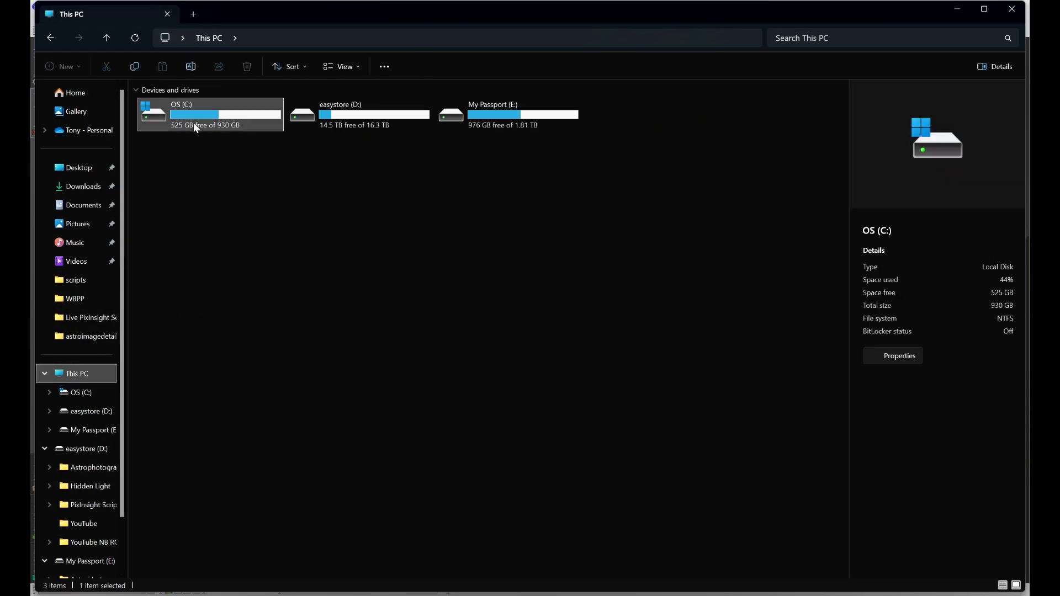
pyautogui.doubleClick(156, 307)
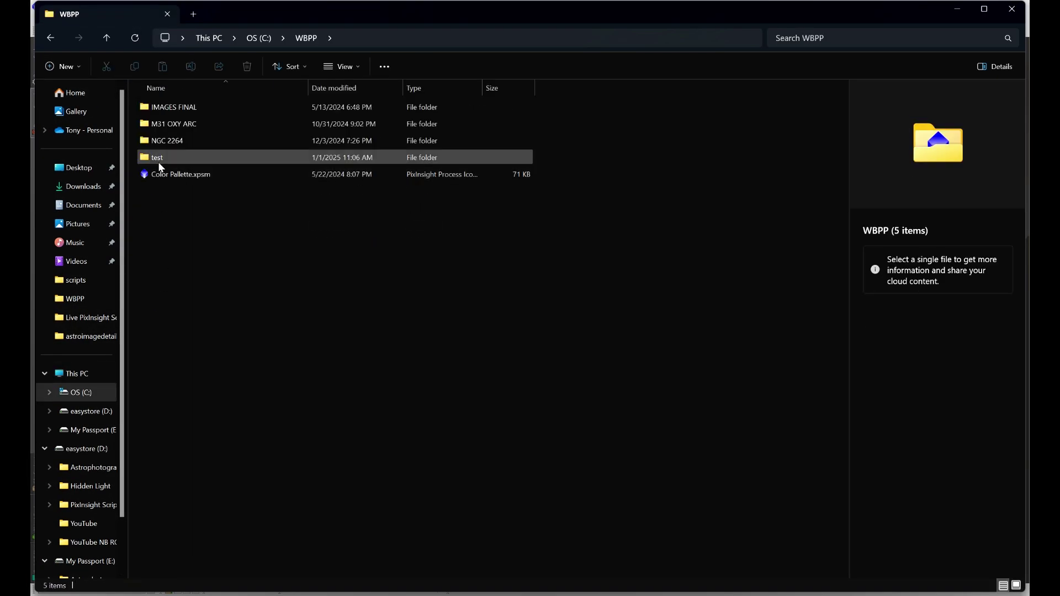
pyautogui.doubleClick(149, 159)
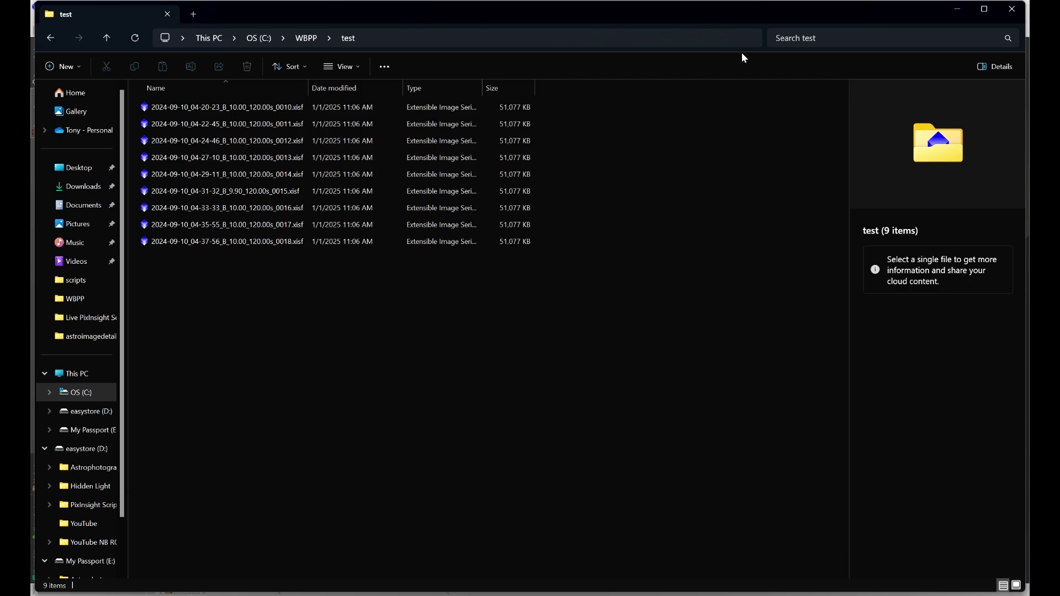
pyautogui.click(1005, 8)
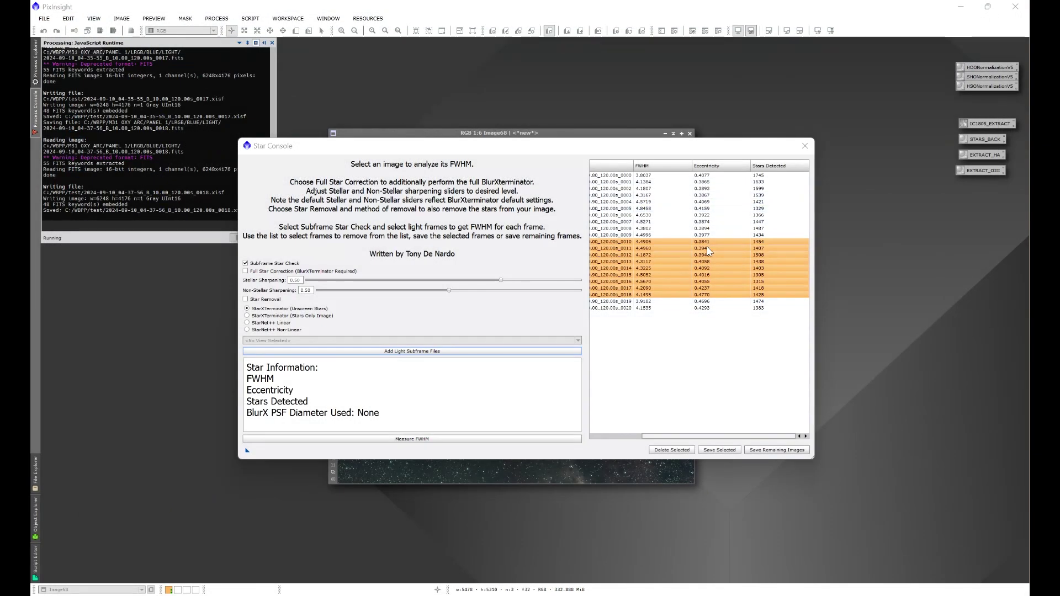
# Delete frames _0010–_0018 from the list and browse to C:\WBPP\test to save the remainder.
pyautogui.click(666, 455)
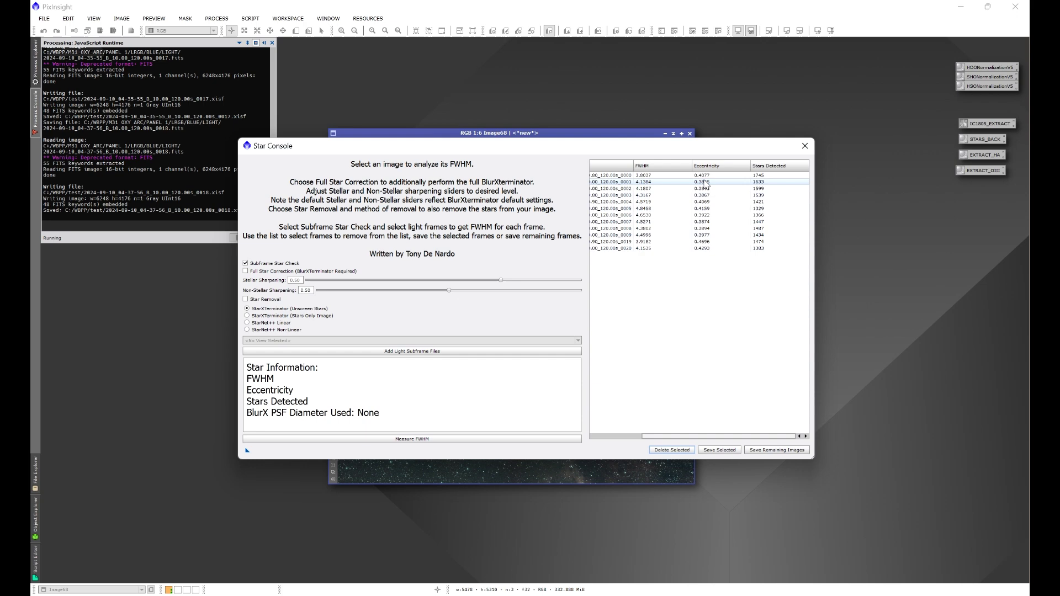
pyautogui.click(775, 450)
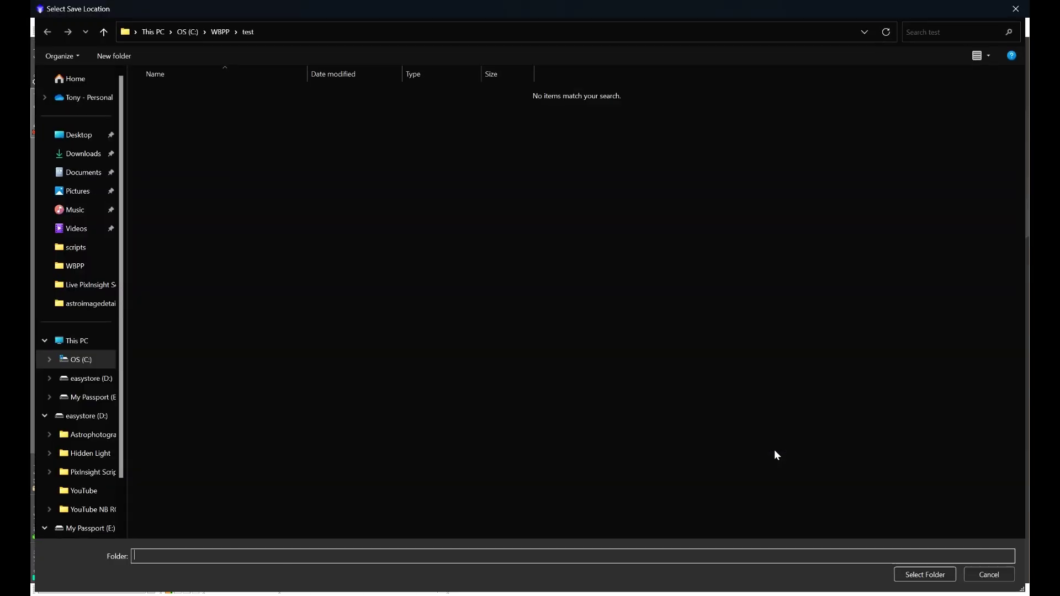
pyautogui.click(91, 340)
pyautogui.doubleClick(226, 111)
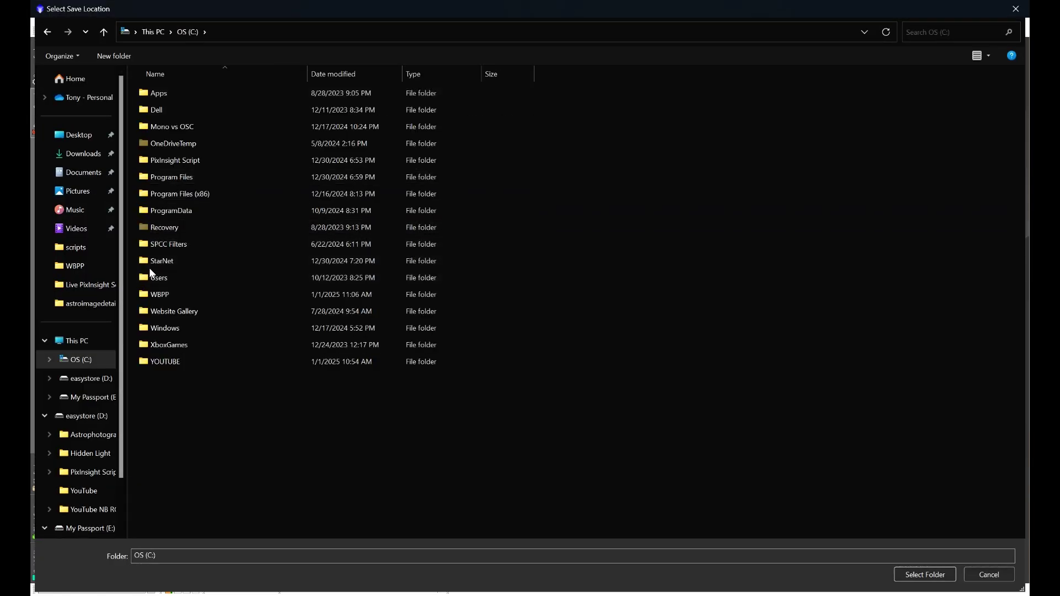
pyautogui.doubleClick(150, 294)
pyautogui.doubleClick(156, 143)
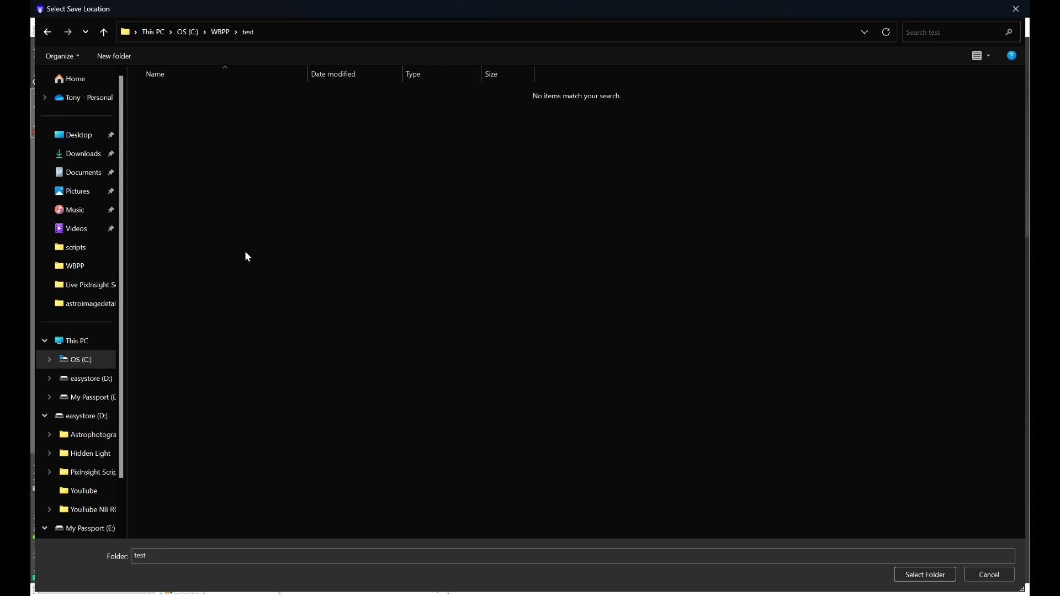
# Create a folder 'good' inside test, save the remaining frames there, and open File Explorer.
pyautogui.rightClick(245, 248)
pyautogui.moveTo(292, 371)
pyautogui.click(386, 369)
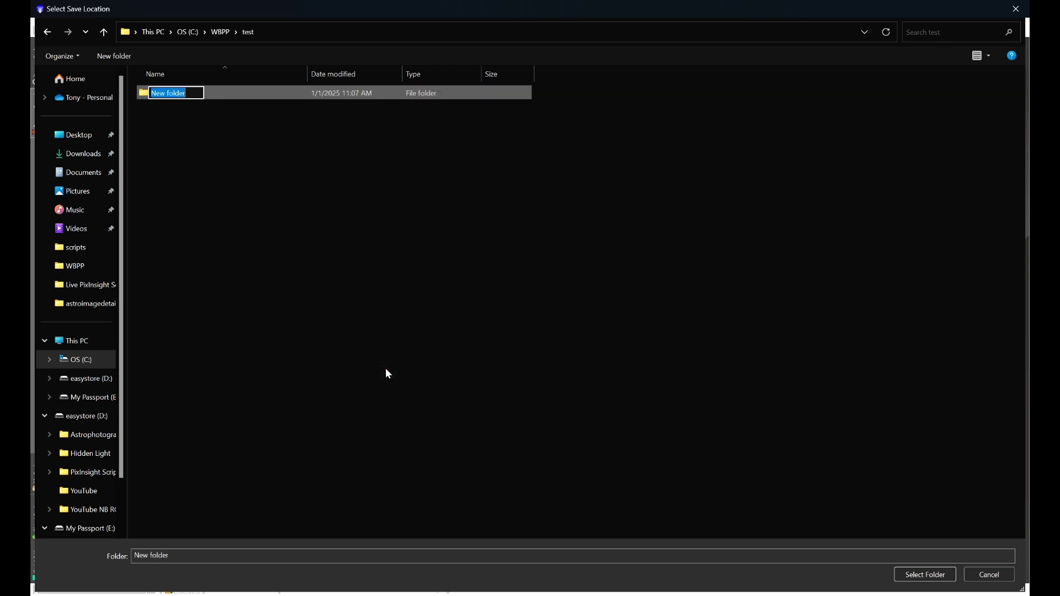
pyautogui.write('good')
pyautogui.click(385, 369)
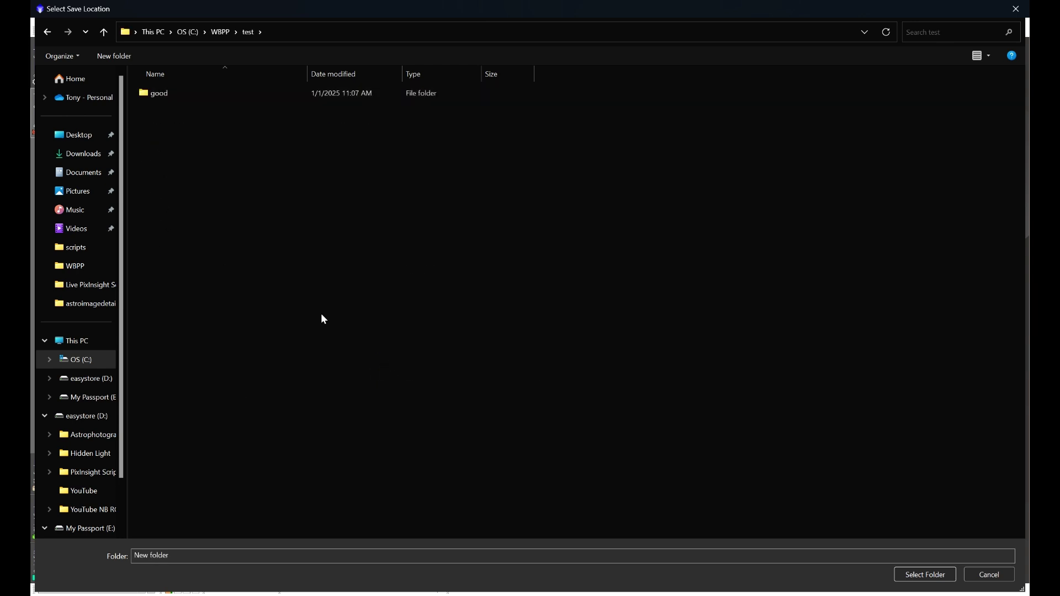
pyautogui.doubleClick(148, 94)
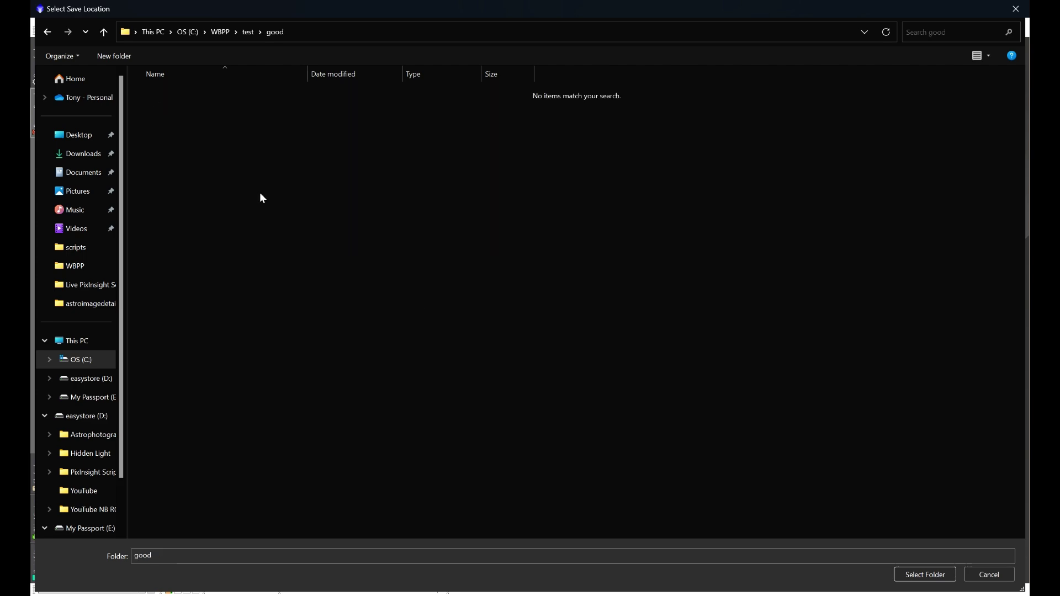
pyautogui.click(924, 574)
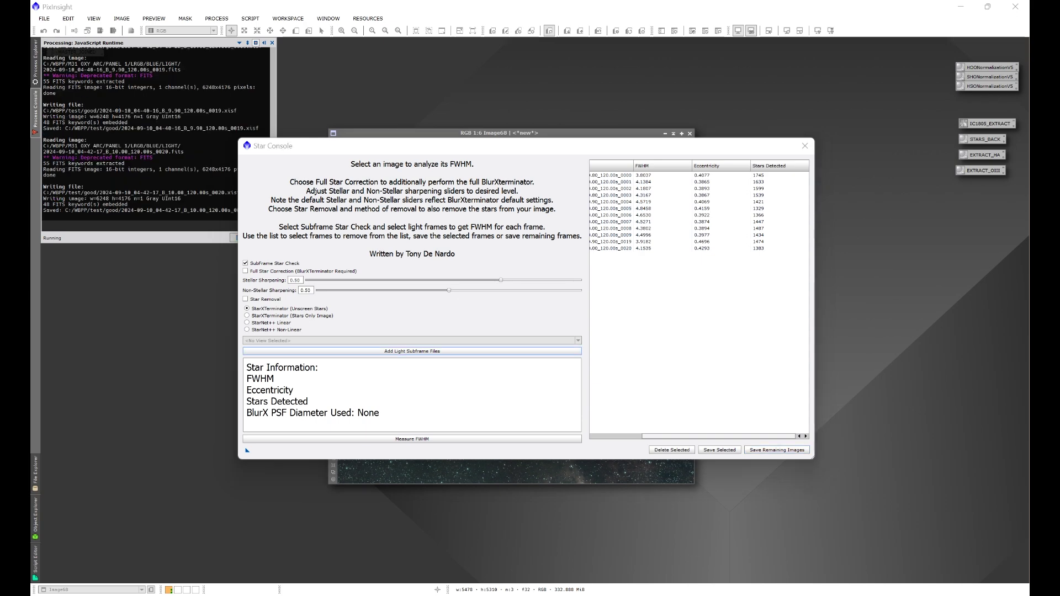
pyautogui.press('super+e')
pyautogui.click(95, 374)
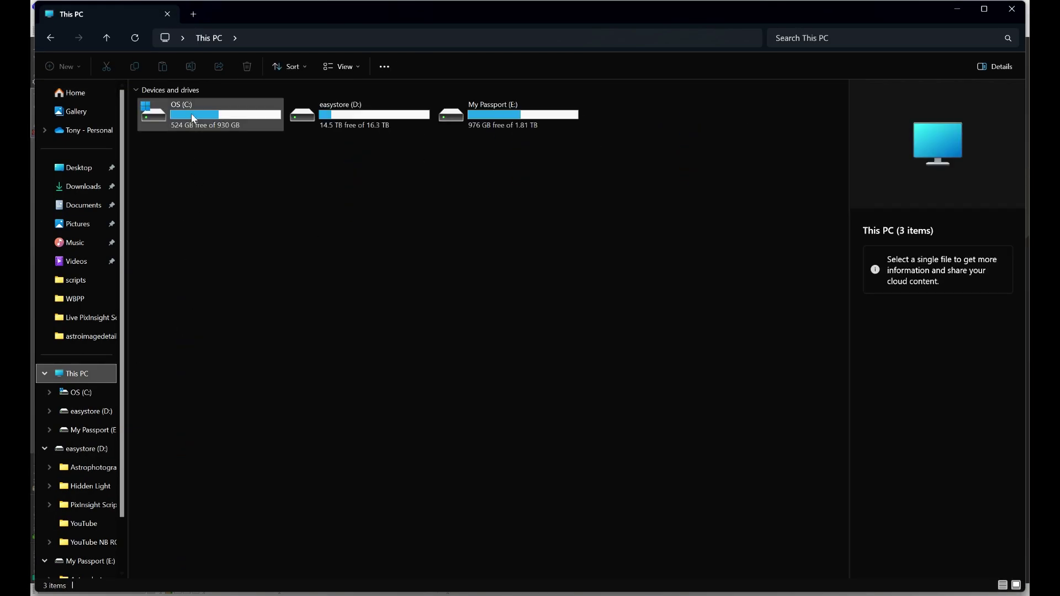
# Browse to C:\WBPP\test\good, confirm its twelve .xisf frames, and close Explorer.
pyautogui.doubleClick(191, 113)
pyautogui.doubleClick(144, 308)
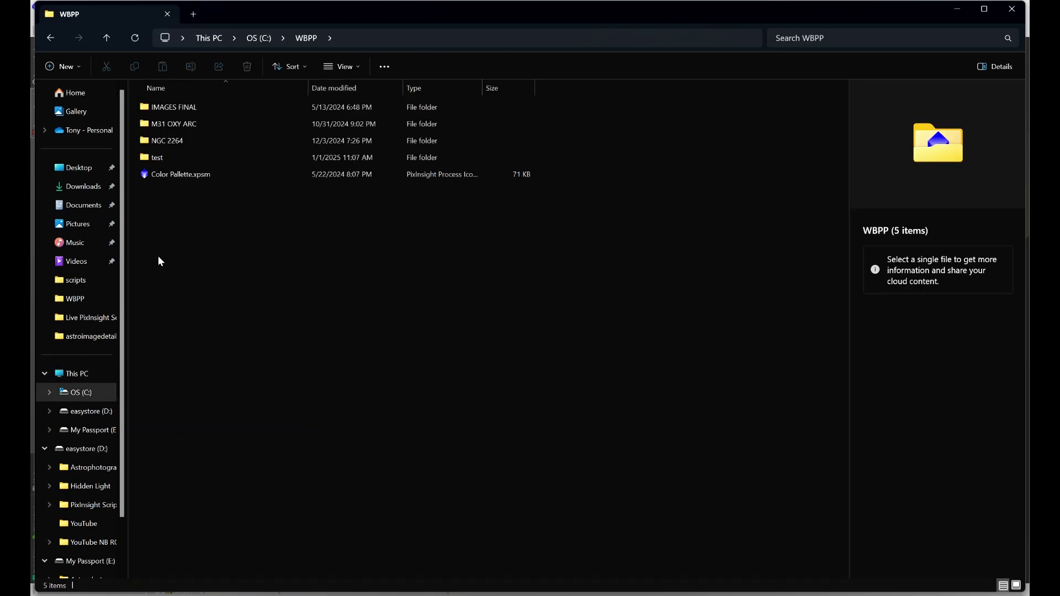
pyautogui.doubleClick(156, 158)
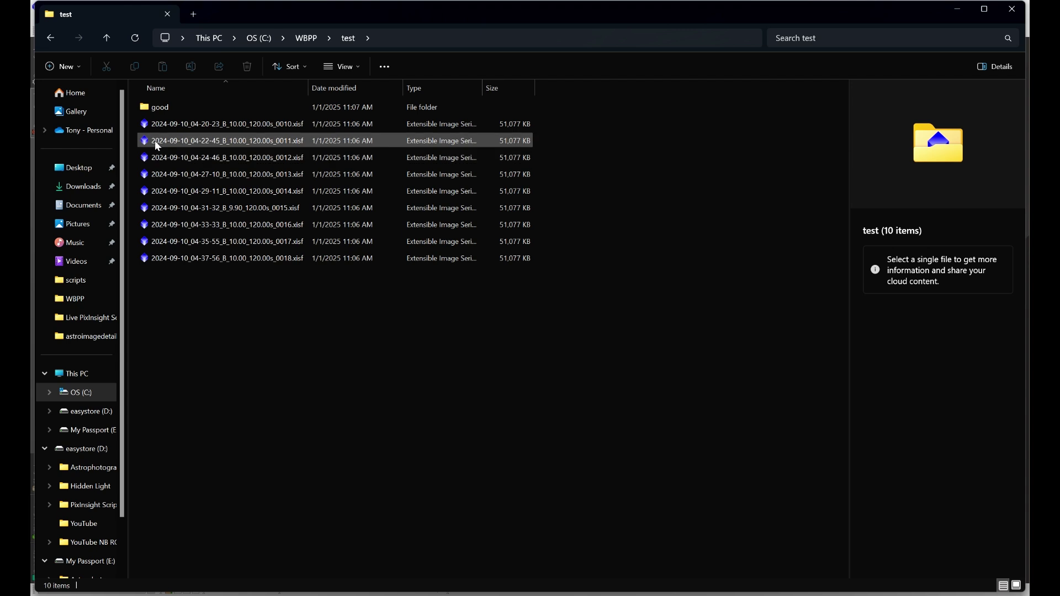
pyautogui.doubleClick(148, 108)
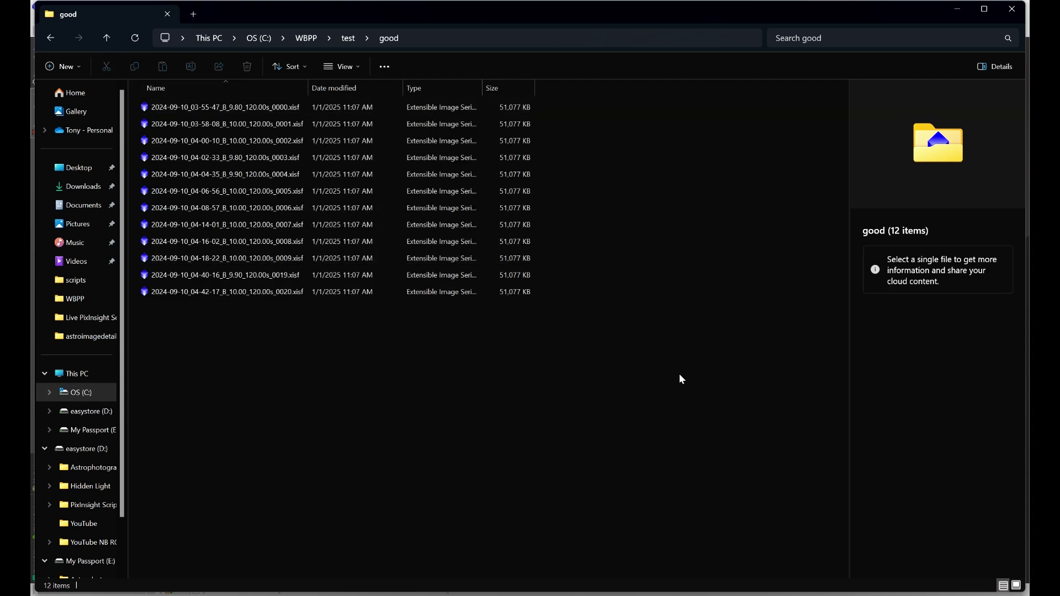
pyautogui.click(1012, 9)
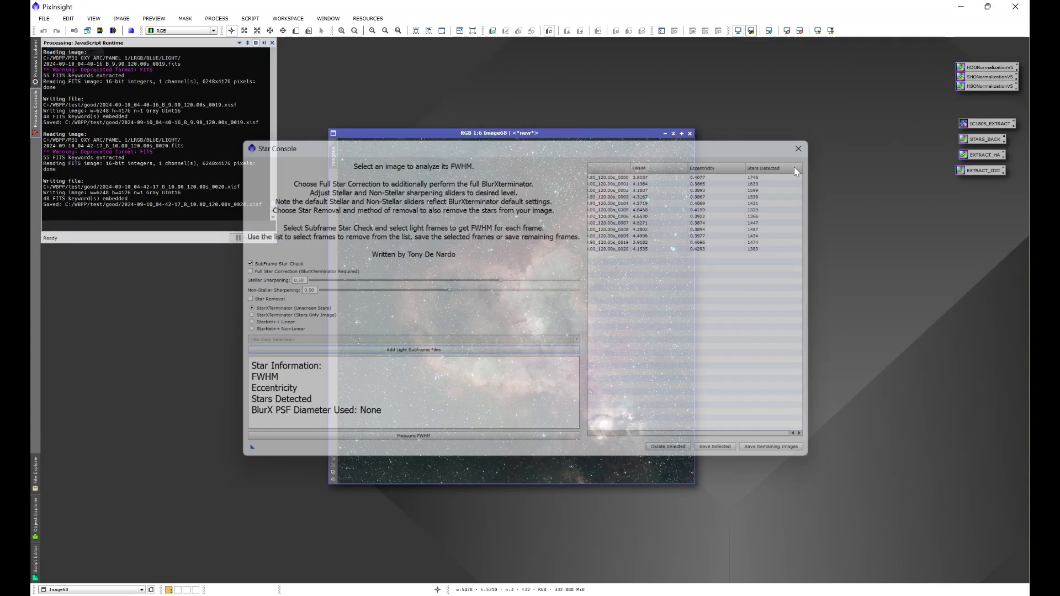
# Close Star Console, relaunch it from Script > HLP > Star Console, then close it again.
pyautogui.click(799, 149)
pyautogui.click(250, 18)
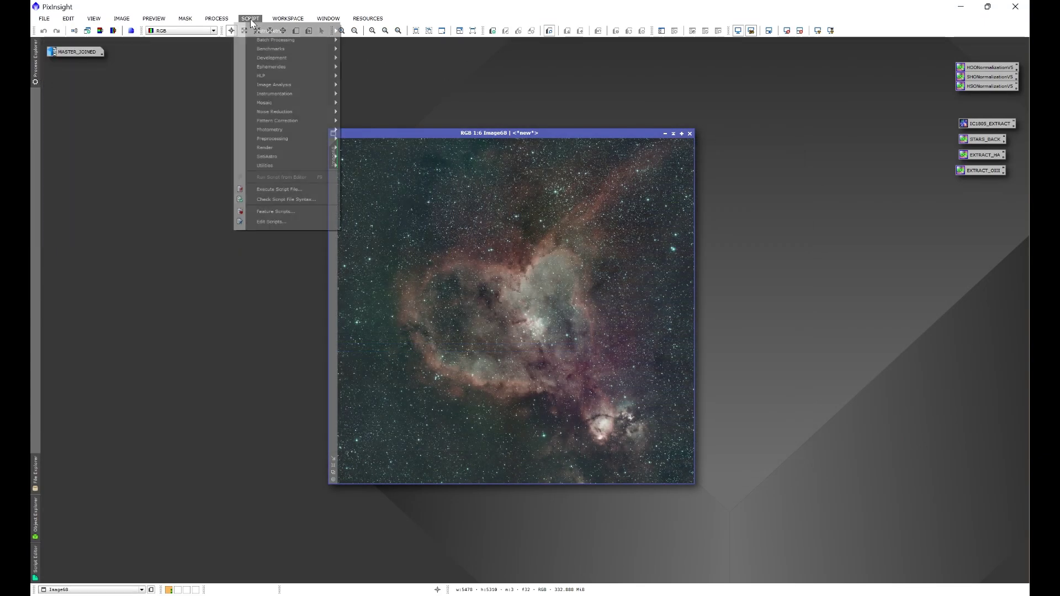
pyautogui.moveTo(263, 78)
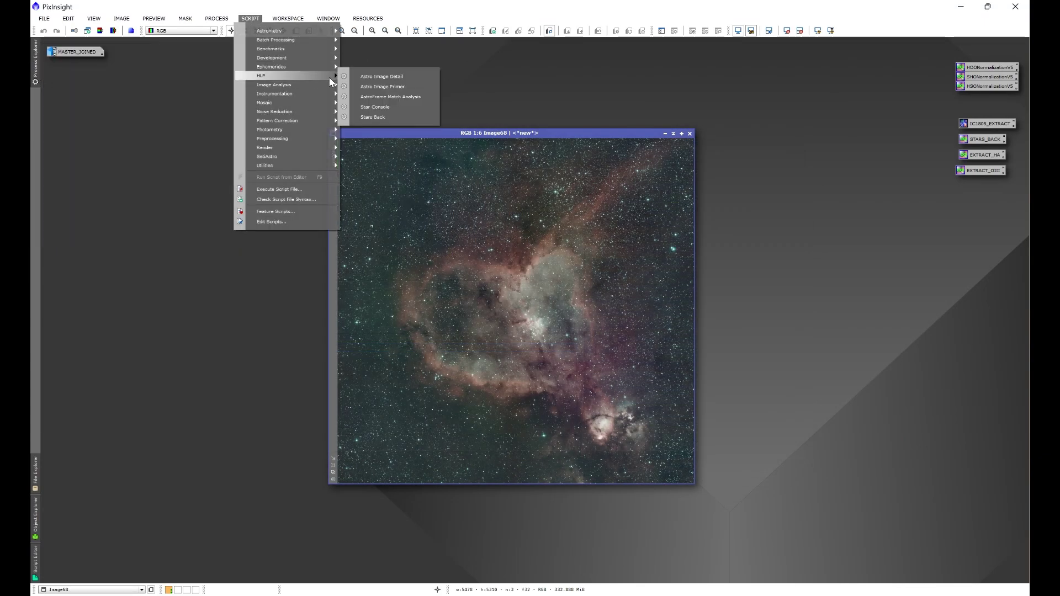
pyautogui.click(389, 105)
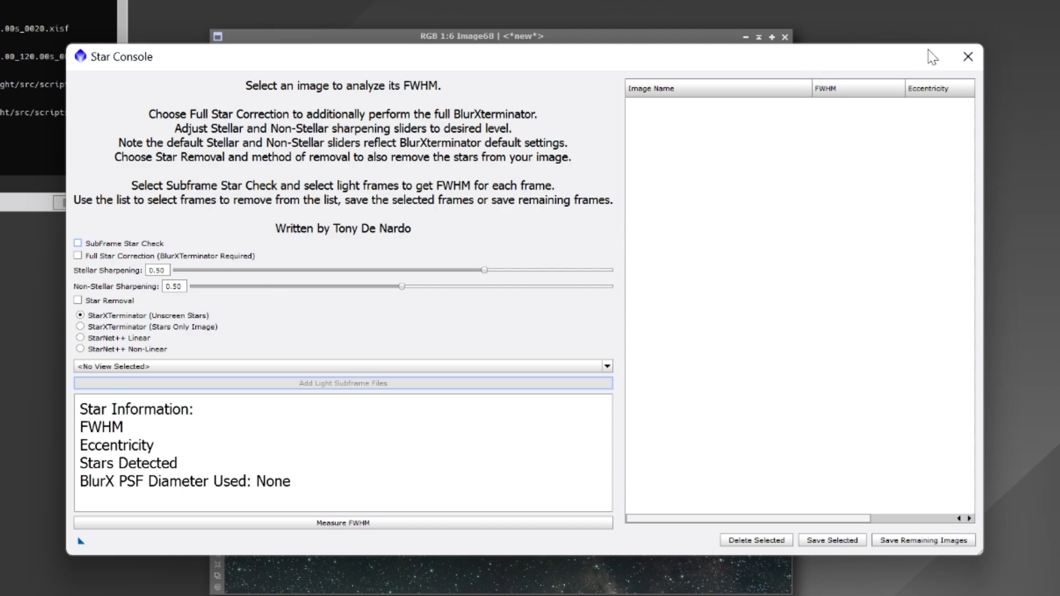
pyautogui.click(968, 57)
# Open BlurXTerminator, reset it to defaults (Automatic PSF, Sharpen Nonstellar 0.50), then close it.
pyautogui.click(217, 18)
pyautogui.moveTo(276, 31)
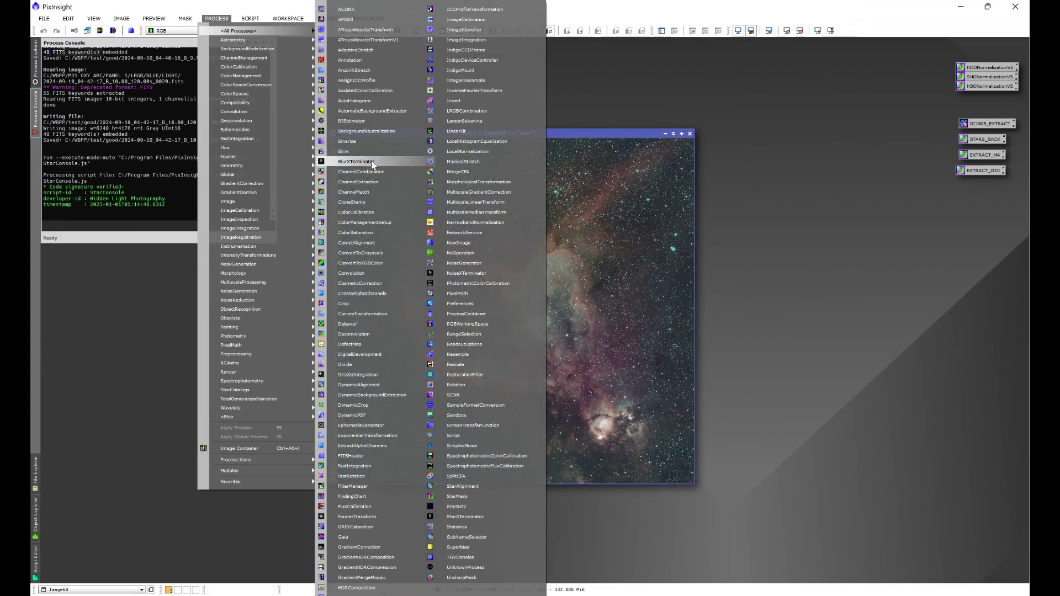
pyautogui.click(373, 164)
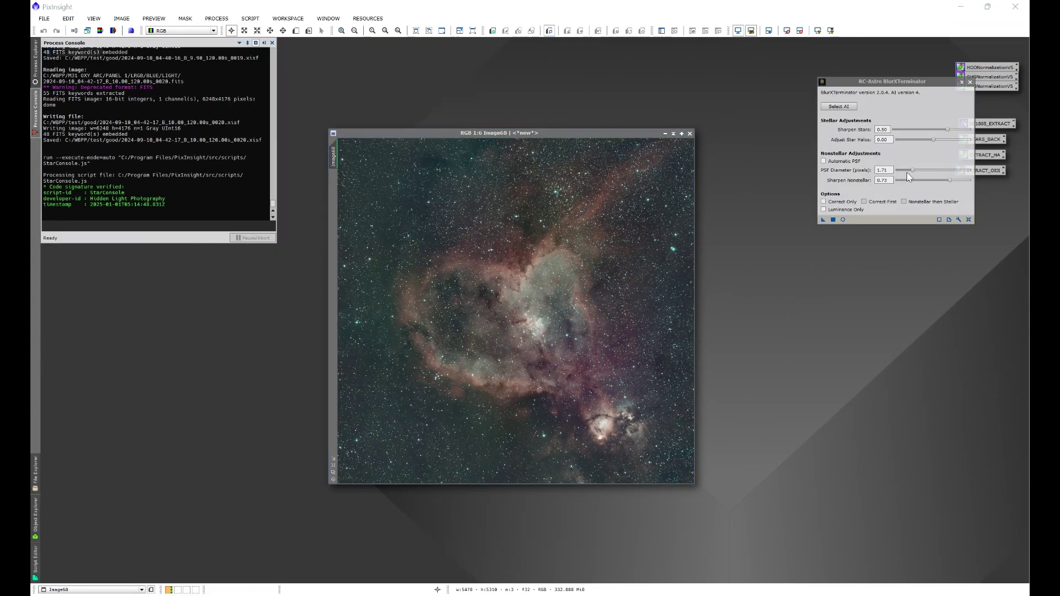
pyautogui.moveTo(883, 82); pyautogui.dragTo(555, 207)
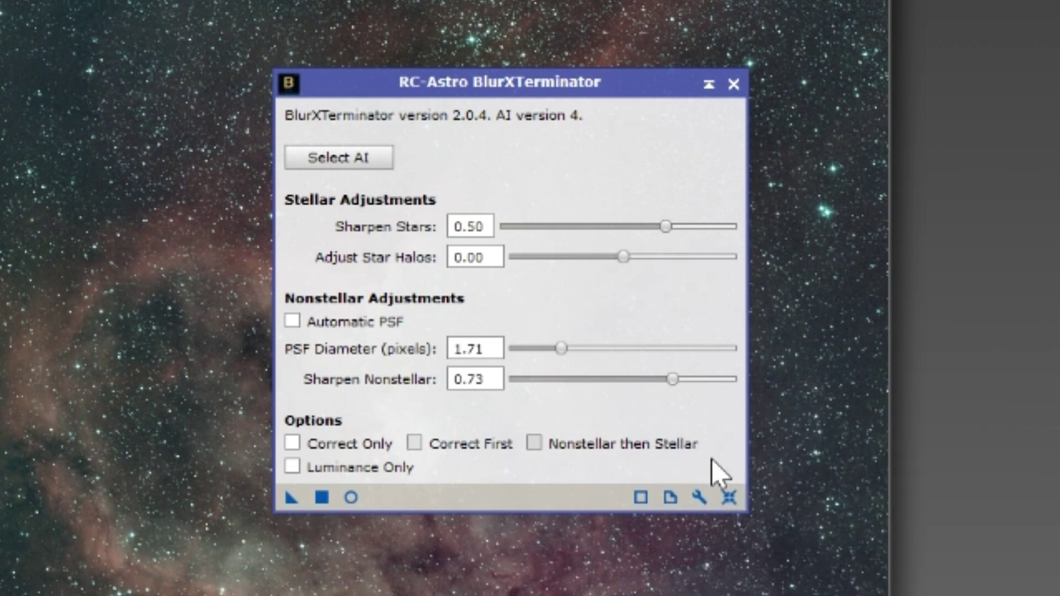
pyautogui.click(730, 499)
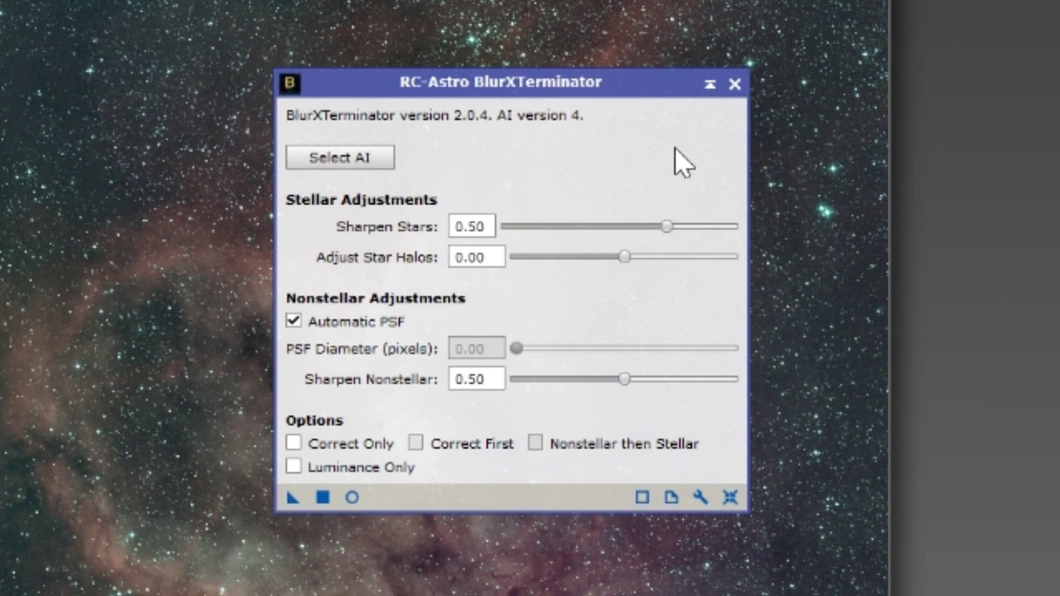
pyautogui.click(735, 84)
# Relaunch the Star Console script from Script > HLP.
pyautogui.click(250, 19)
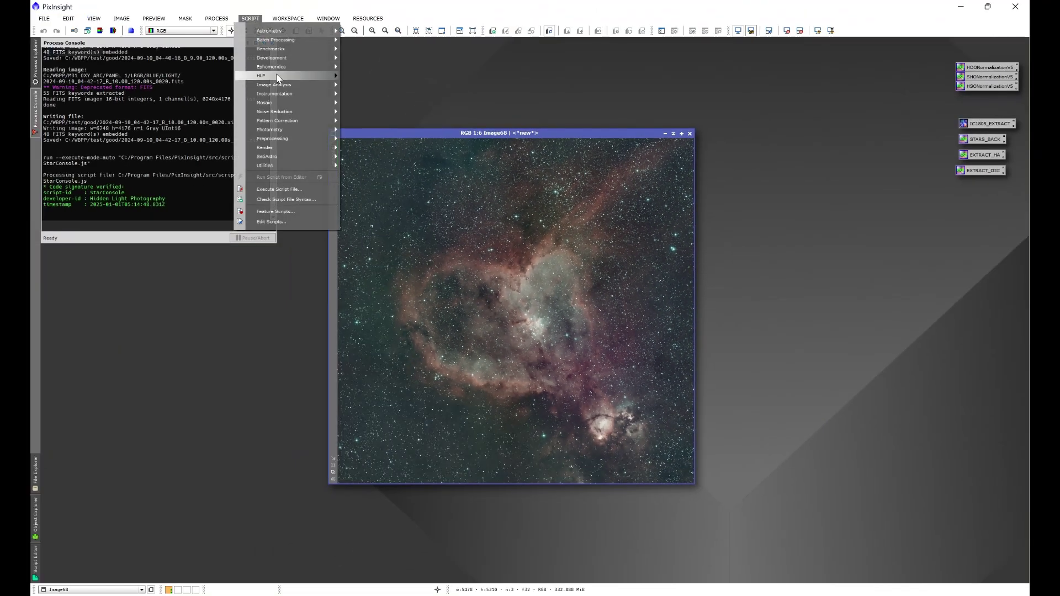
pyautogui.moveTo(279, 76)
pyautogui.click(386, 104)
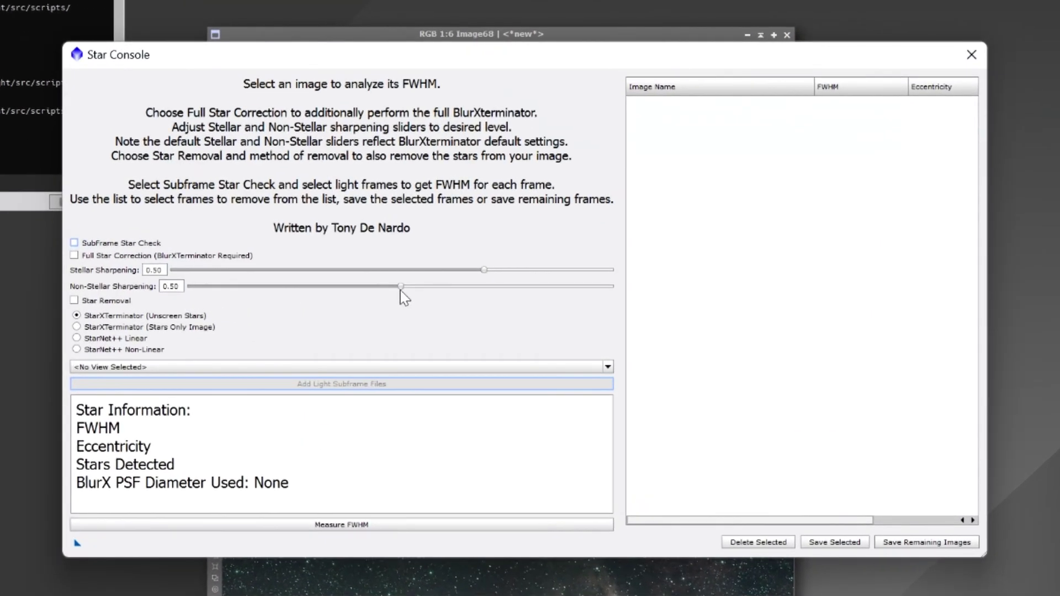
# Test the sharpening sliders, then set Stellar and Non-Stellar Sharpening both to 0.50.
pyautogui.moveTo(402, 287)
pyautogui.mouseDown()
pyautogui.moveTo(624, 286)
pyautogui.moveTo(228, 288)
pyautogui.moveTo(411, 282)
pyautogui.mouseUp()
pyautogui.moveTo(484, 270); pyautogui.dragTo(418, 270)
pyautogui.doubleClick(157, 270)
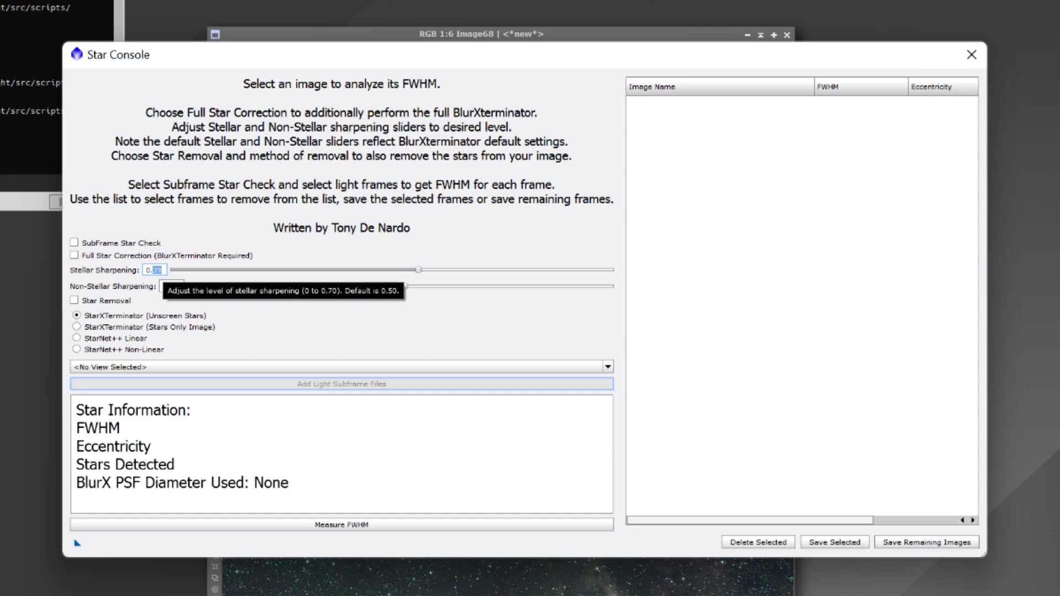
pyautogui.write('50')
pyautogui.click(179, 286)
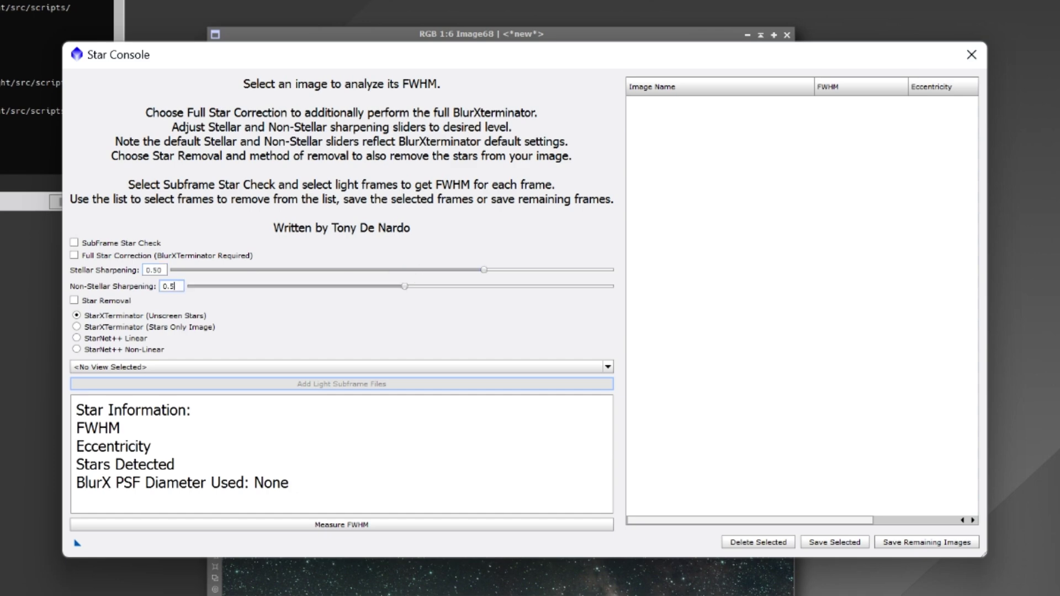
pyautogui.write('0')
pyautogui.click(163, 270)
# Enable Full Star Correction and Star Removal, trying each method before choosing StarNet++ Non-Linear.
pyautogui.click(75, 256)
pyautogui.click(74, 300)
pyautogui.click(90, 327)
pyautogui.click(77, 315)
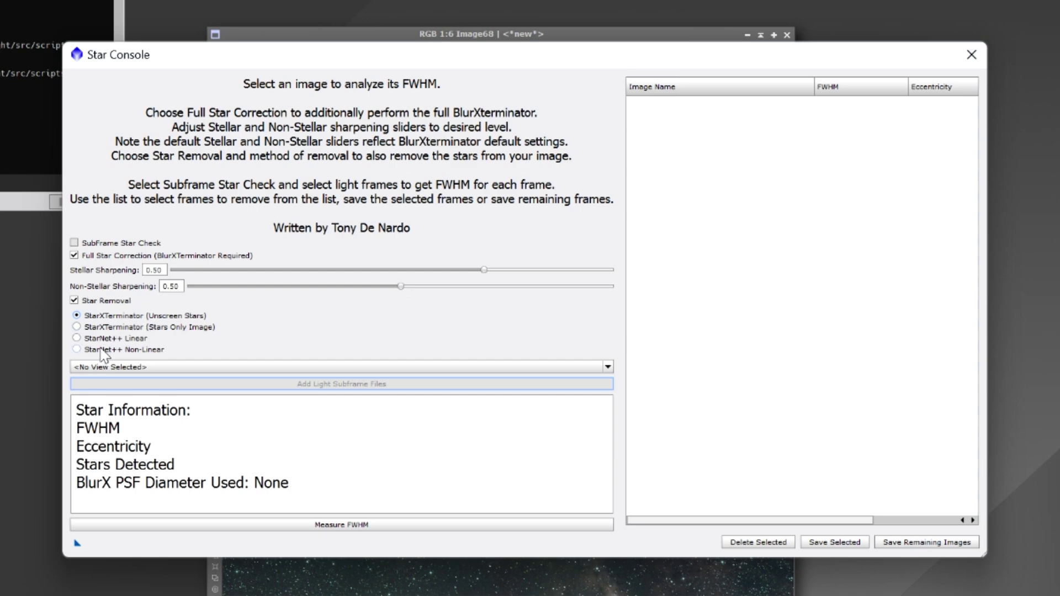
pyautogui.click(77, 339)
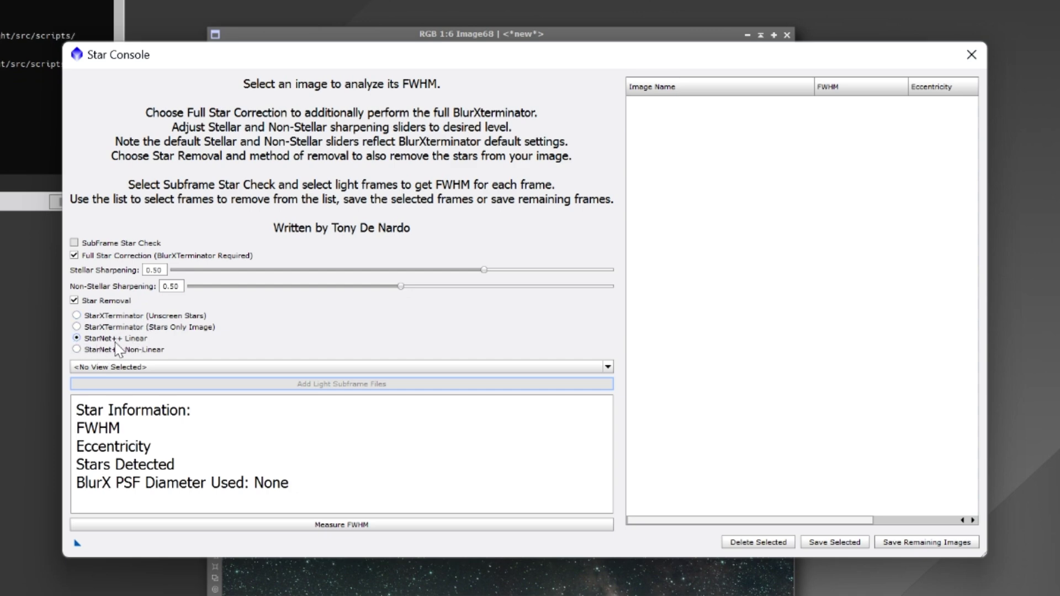
pyautogui.click(77, 349)
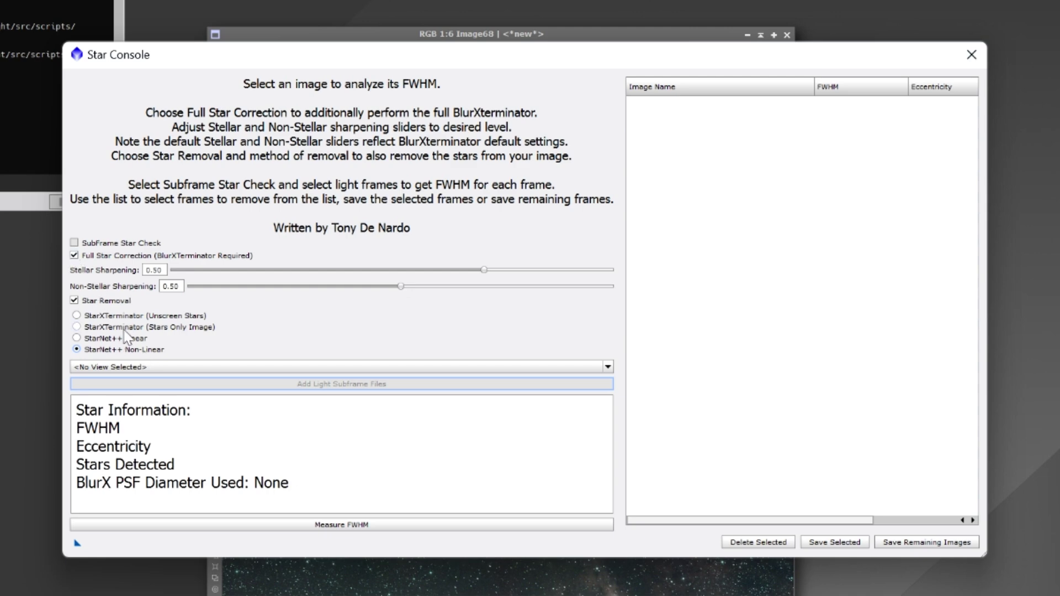
# Toggle Full Star Correction and Star Removal off and back on, leaving both enabled.
pyautogui.click(74, 255)
pyautogui.click(74, 300)
pyautogui.click(74, 256)
pyautogui.click(74, 300)
pyautogui.click(118, 368)
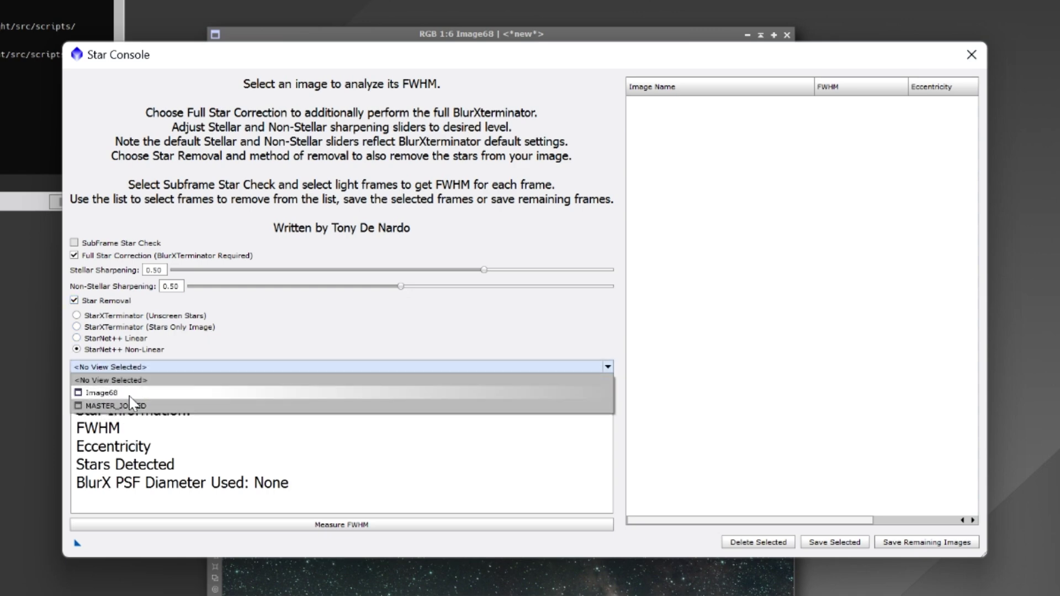
# Select Image68, disable both options, and measure its FWHM: 1.3642 with 41569 stars.
pyautogui.click(106, 394)
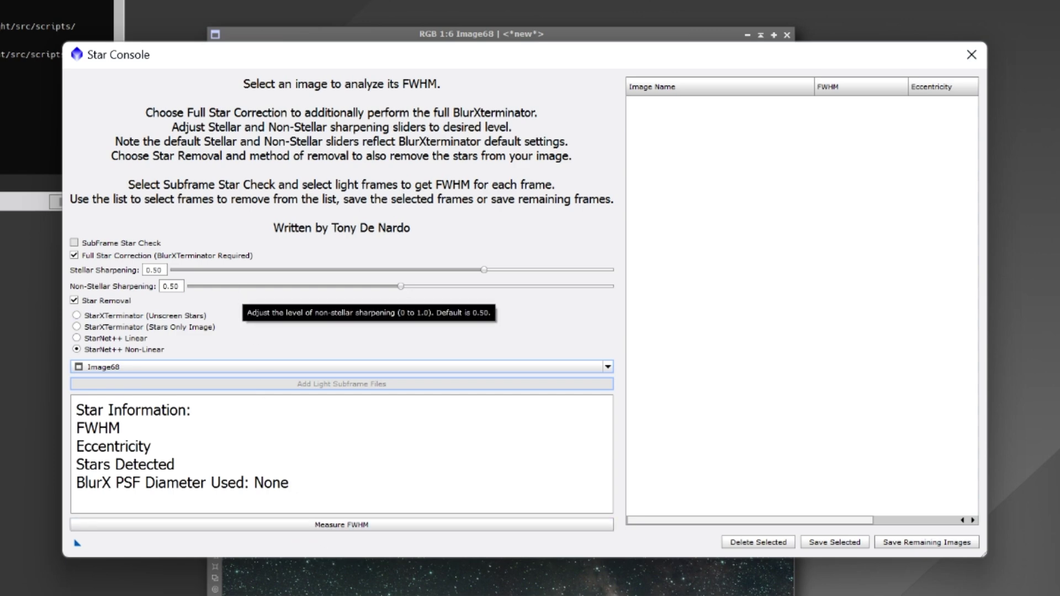
pyautogui.click(74, 300)
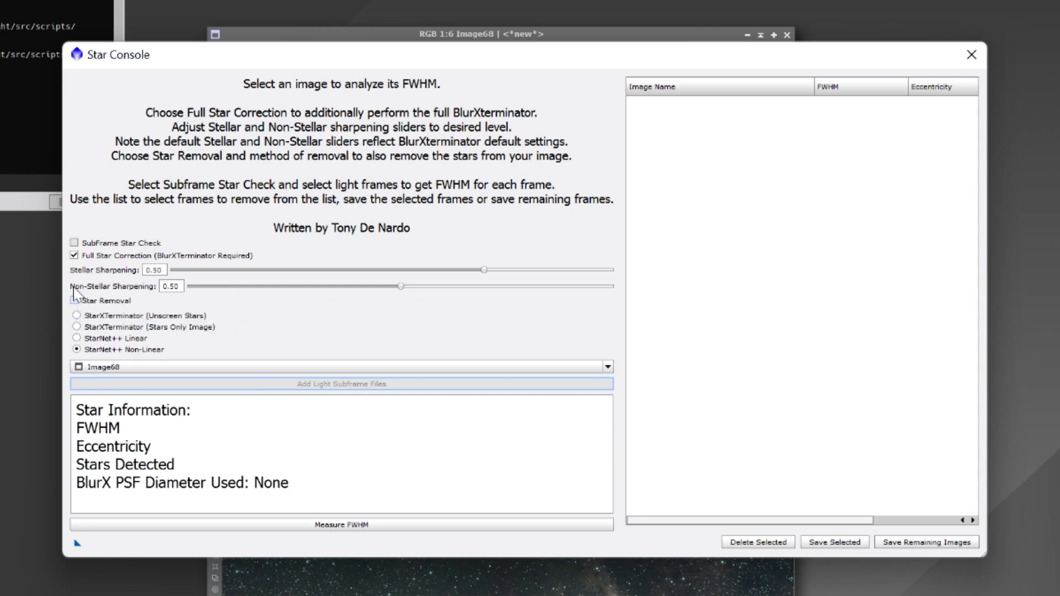
pyautogui.click(74, 256)
pyautogui.moveTo(116, 367)
pyautogui.click(339, 527)
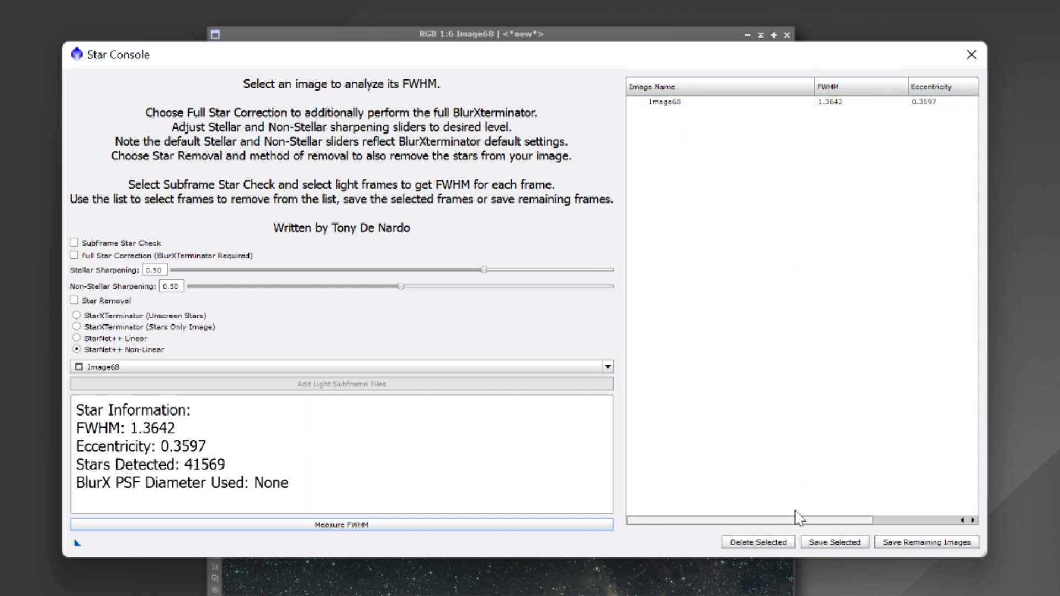
pyautogui.moveTo(795, 516); pyautogui.dragTo(778, 530)
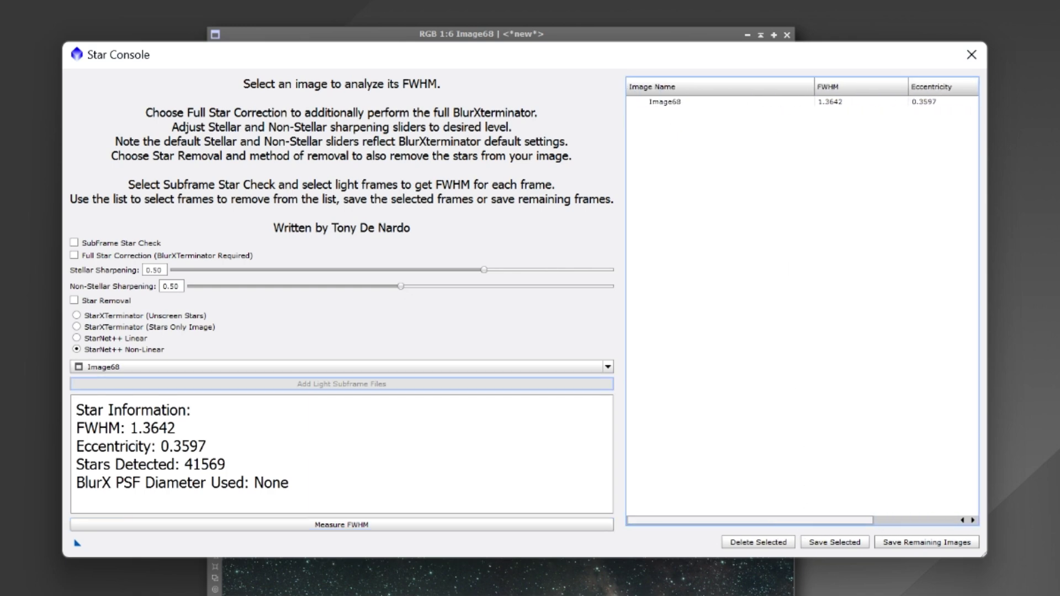
# Re-enable Star Removal and Full Star Correction using StarXTerminator (Unscreen Stars).
pyautogui.click(75, 301)
pyautogui.click(74, 255)
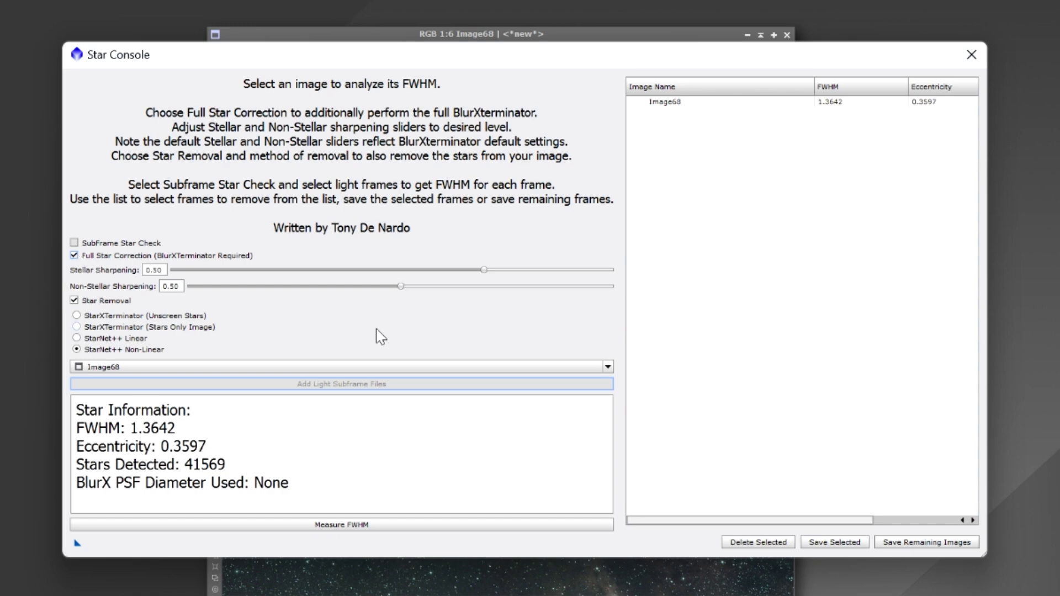
pyautogui.click(76, 315)
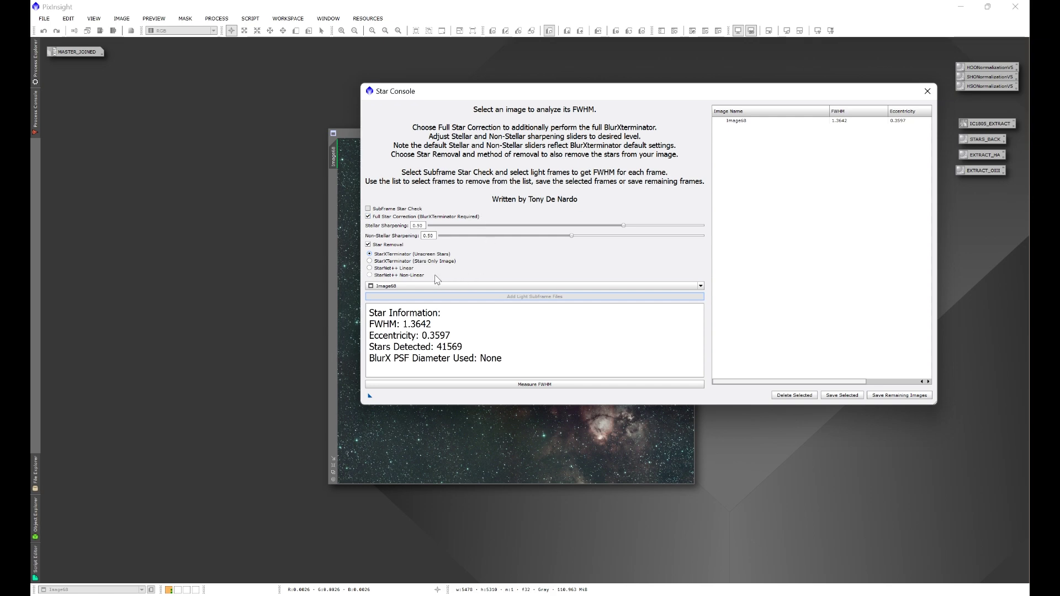
# Set the view to <No View Selected> and save the Star Console settings as a process icon.
pyautogui.click(410, 287)
pyautogui.click(386, 293)
pyautogui.moveTo(370, 395); pyautogui.dragTo(239, 393)
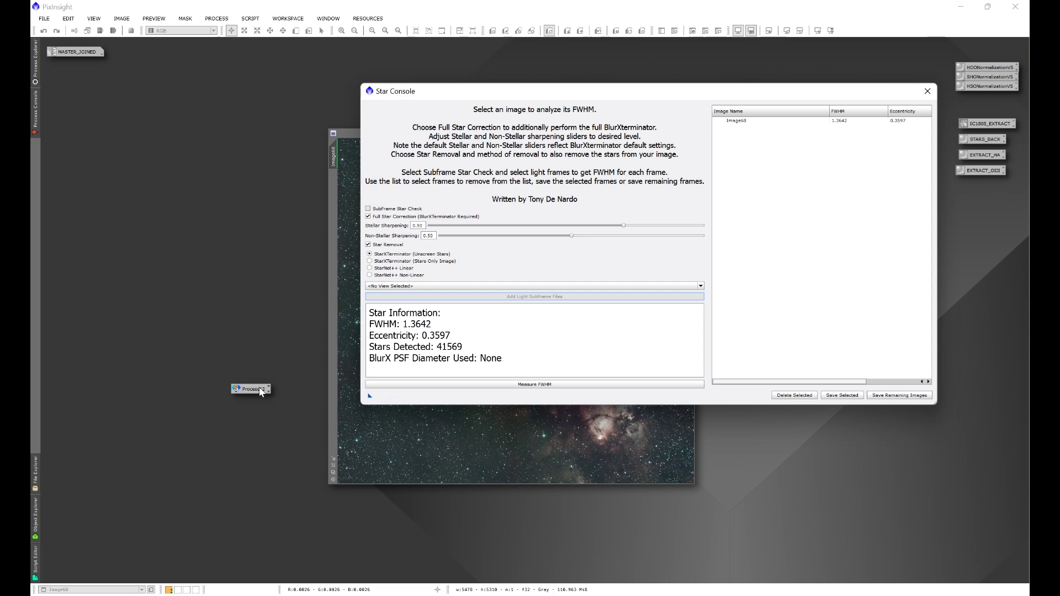
pyautogui.click(928, 91)
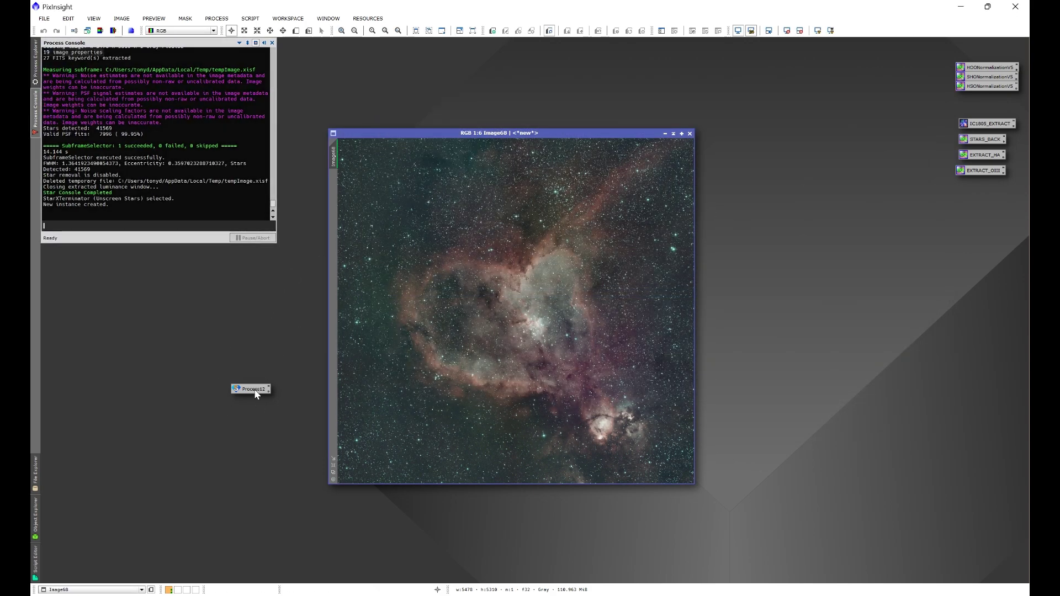
# Apply the icon to Image68 and place the starless and stars results side by side.
pyautogui.moveTo(256, 394); pyautogui.dragTo(486, 312)
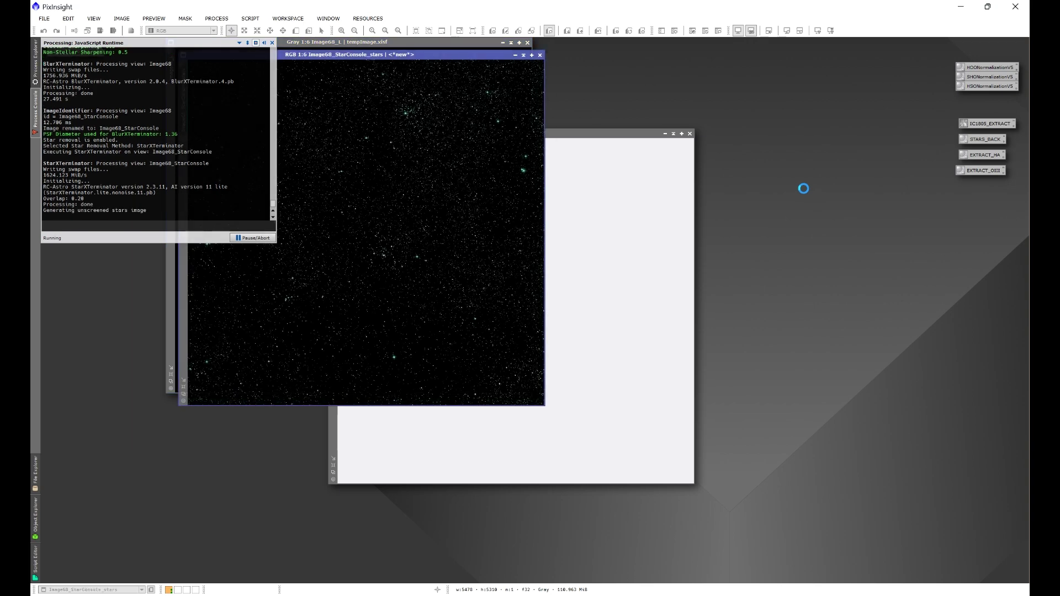
pyautogui.moveTo(381, 57); pyautogui.dragTo(811, 144)
pyautogui.moveTo(542, 135); pyautogui.dragTo(442, 134)
# Reopen the Process Console and scroll through the log showing PSF diameter 1.36 and 0.5 sharpening.
pyautogui.click(272, 42)
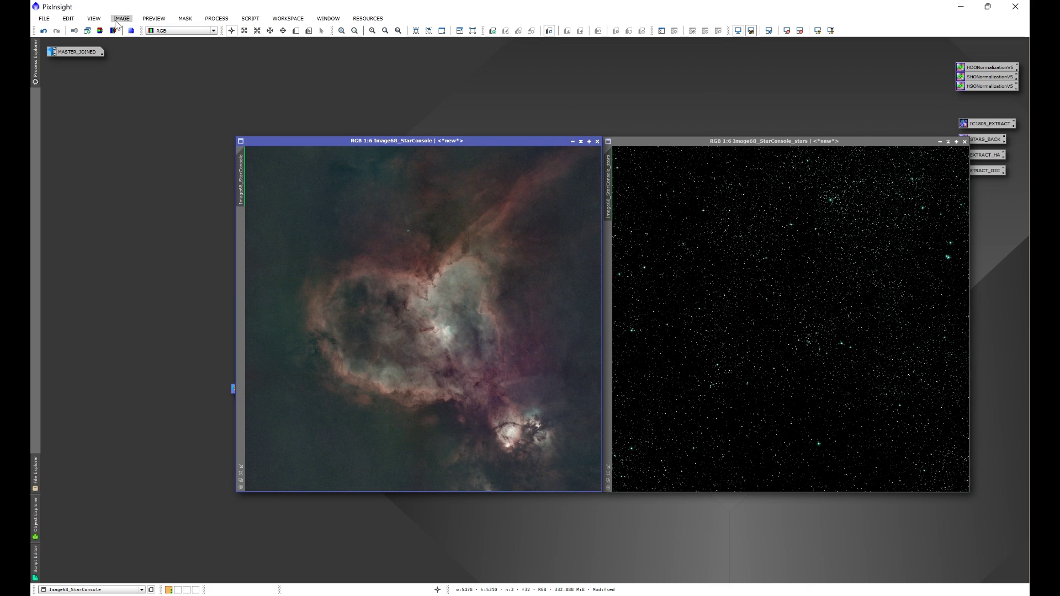
pyautogui.click(94, 19)
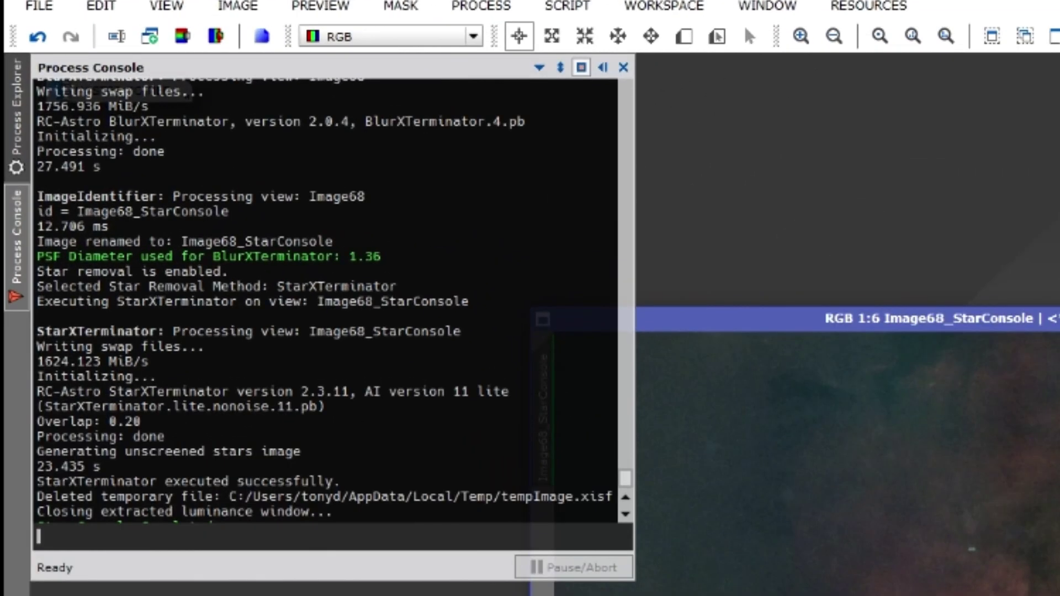
pyautogui.moveTo(381, 256); pyautogui.dragTo(37, 256)
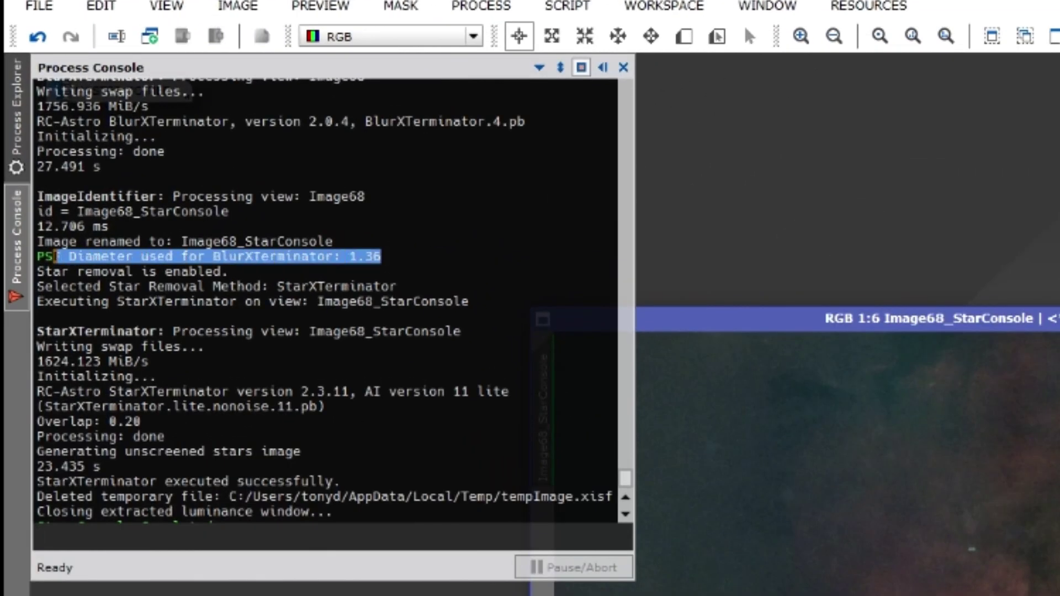
pyautogui.click(230, 271)
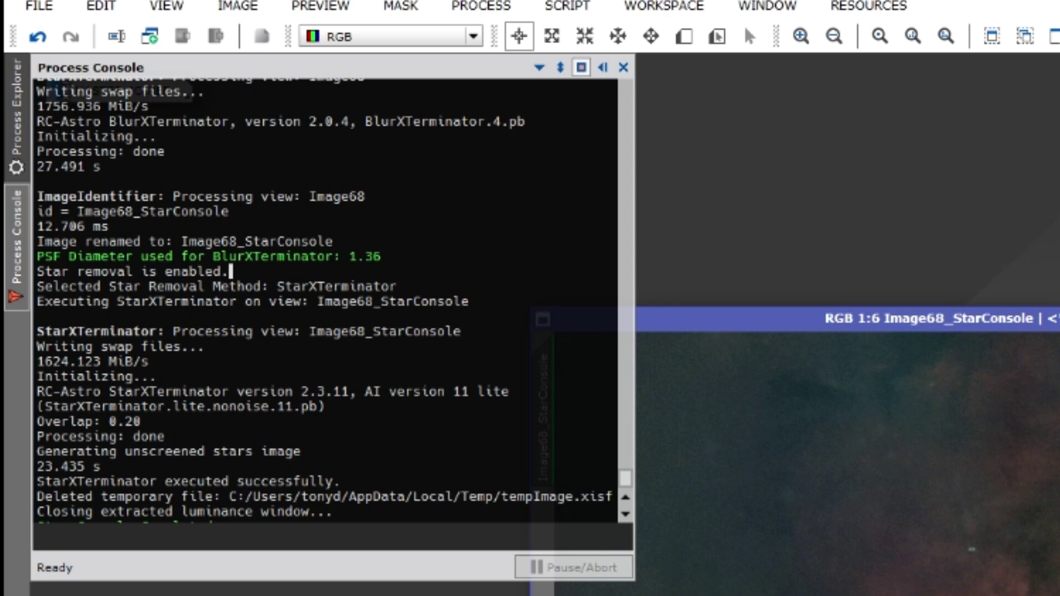
pyautogui.scroll(1, 326, 301)
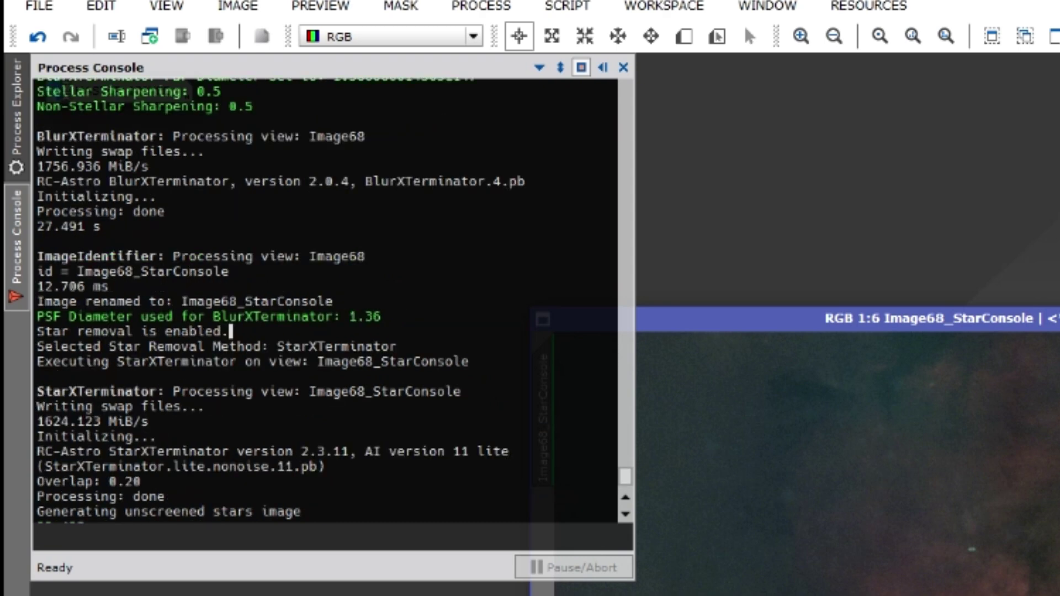
pyautogui.scroll(4, 325, 300)
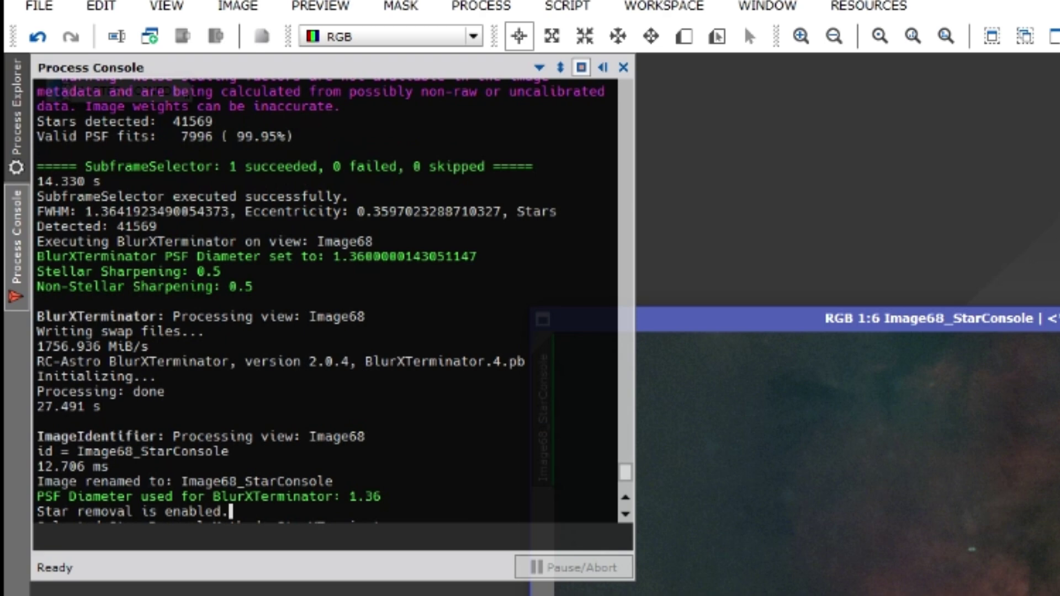
pyautogui.scroll(-7, 326, 301)
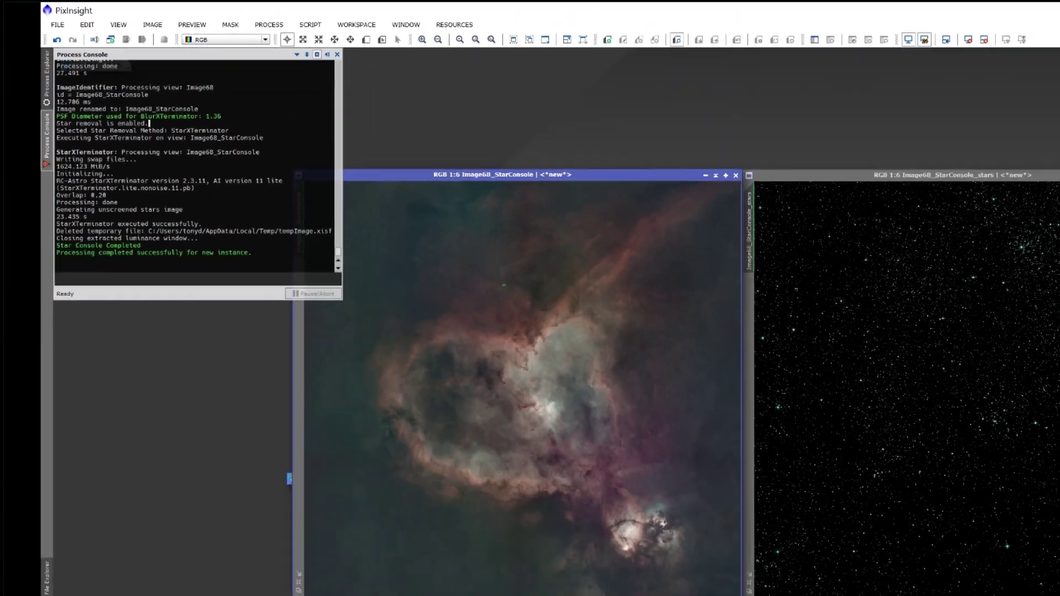